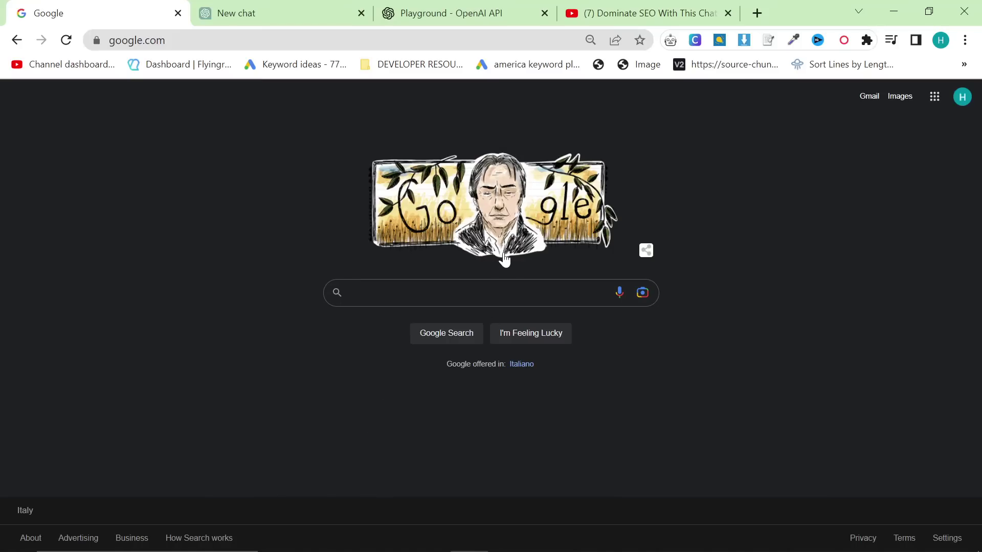
- Search Google for 'harpa ai' and open the HARPA AI Chrome Web Store listing
{"action": "left_click", "coordinate": [757, 14]}
{"action": "type", "text": "harpa"}
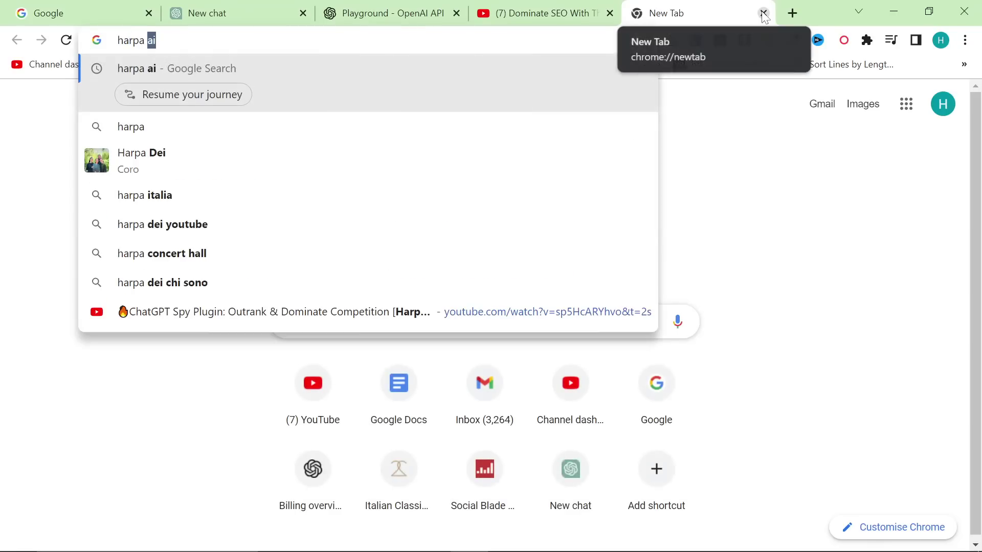
{"action": "type", "text": " ai"}
{"action": "key", "text": "Return"}
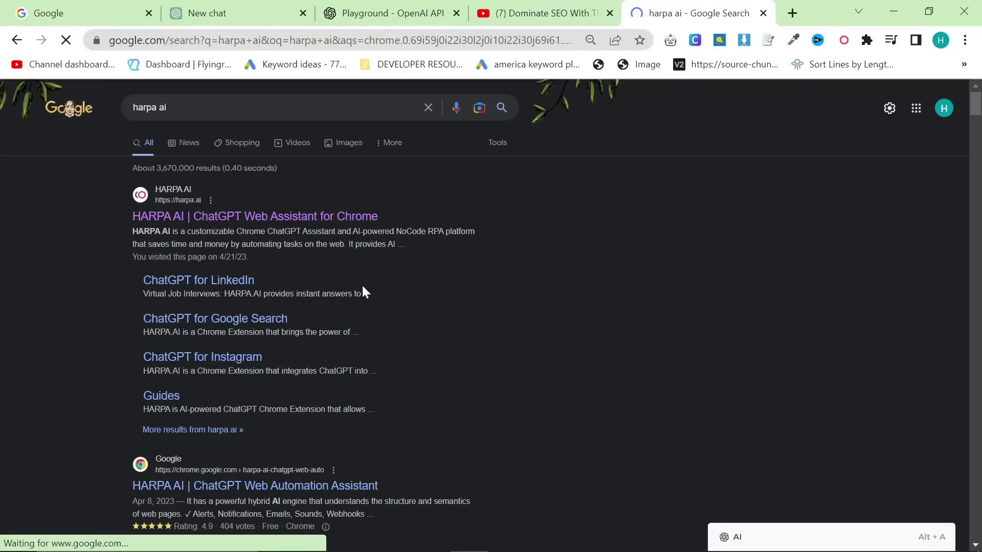
{"action": "left_click", "coordinate": [261, 487]}
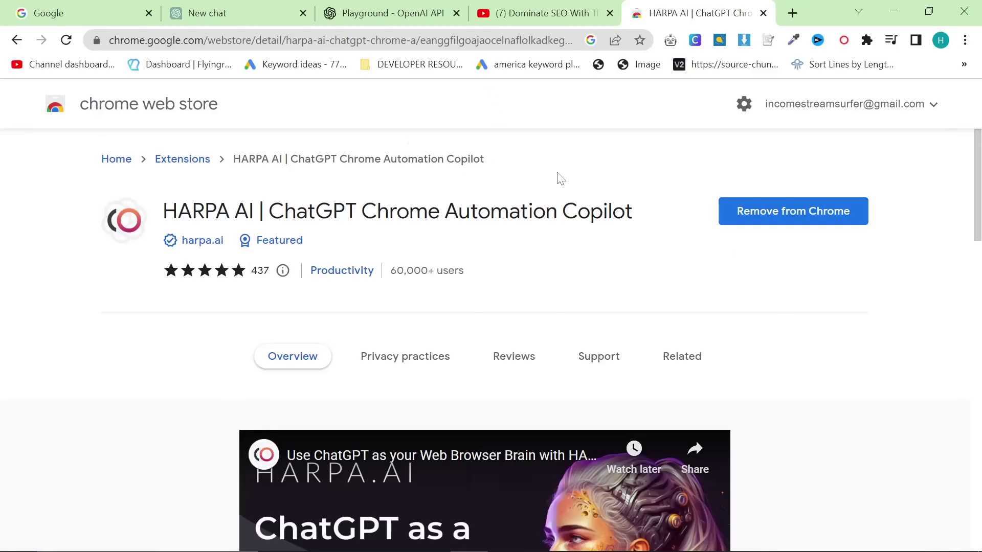
- Scroll through the HARPA AI store listing to review its ratings and user count
{"action": "scroll", "coordinate": [664, 274], "scroll_direction": "down", "scroll_amount": 1}
{"action": "scroll", "coordinate": [651, 237], "scroll_direction": "up", "scroll_amount": 1}
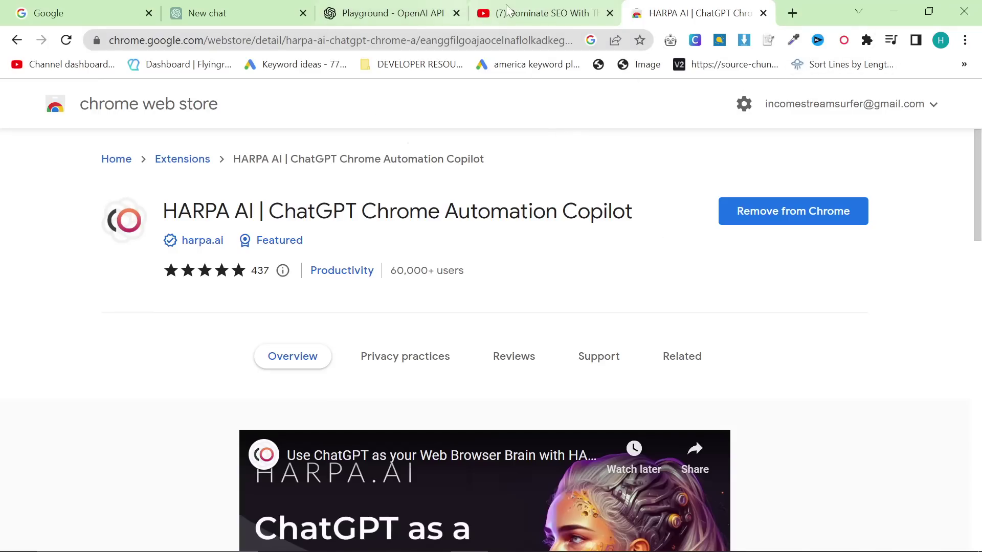
{"action": "left_click", "coordinate": [764, 13]}
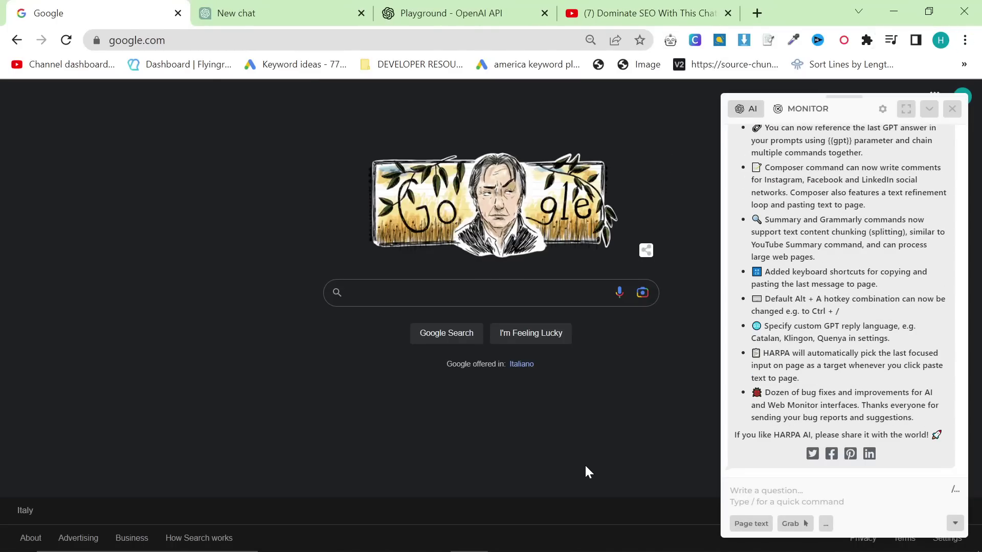
{"action": "left_click", "coordinate": [951, 108]}
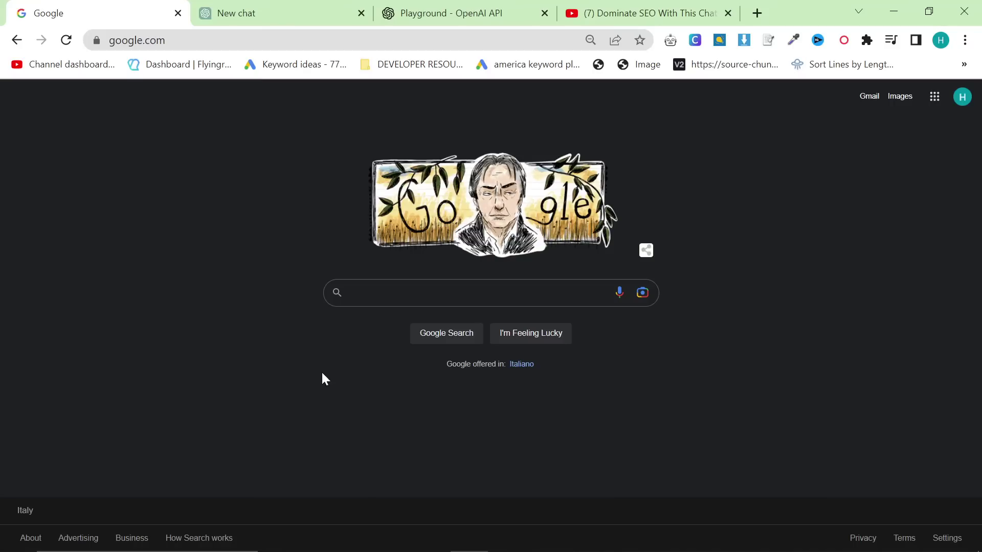
- Search 'black tie attire for men' and open and skim British GQ's black tie guide
{"action": "left_click", "coordinate": [337, 294]}
{"action": "type", "text": "black tie attire for men"}
{"action": "key", "text": "Return"}
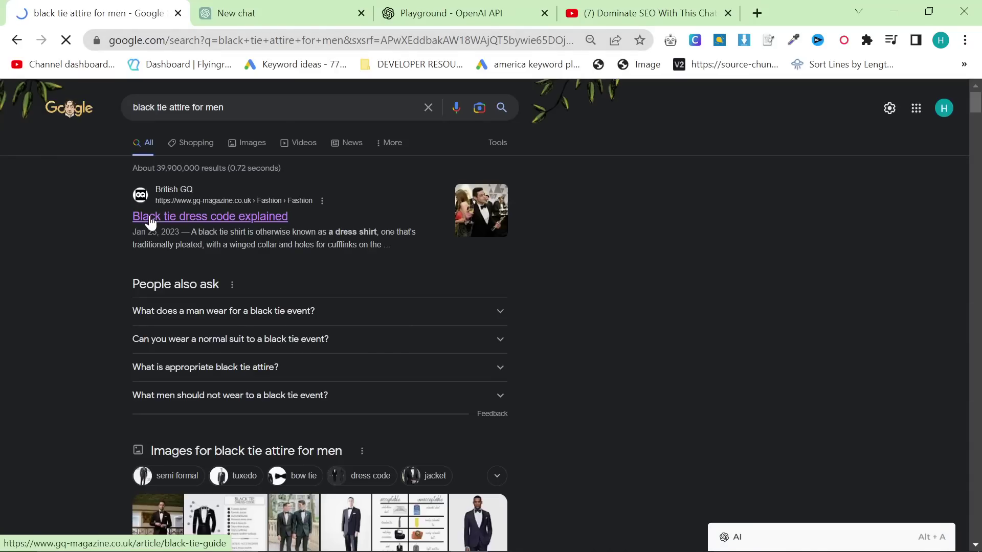
{"action": "left_click", "coordinate": [162, 201]}
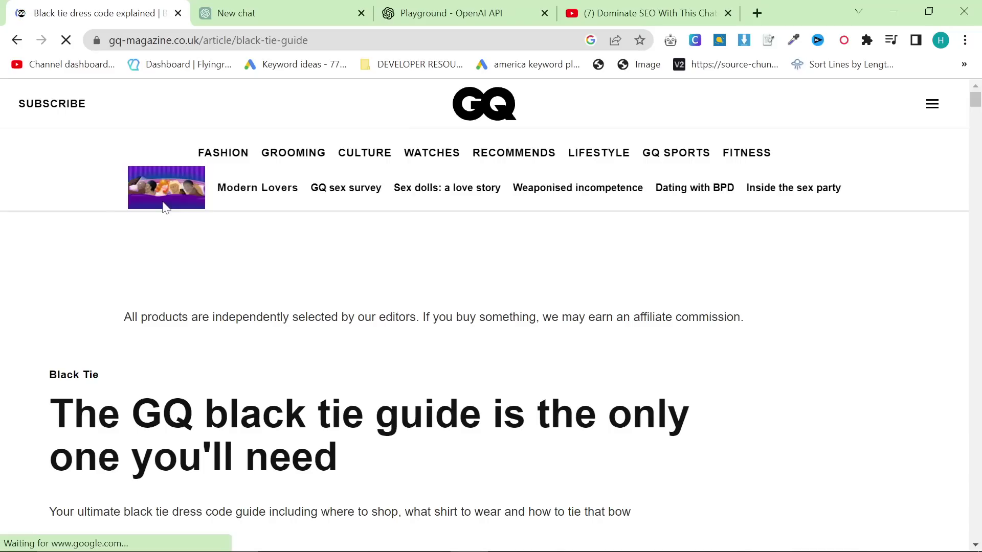
{"action": "scroll", "coordinate": [225, 411], "scroll_direction": "down", "scroll_amount": 5}
{"action": "scroll", "coordinate": [235, 409], "scroll_direction": "down", "scroll_amount": 15}
{"action": "scroll", "coordinate": [82, 430], "scroll_direction": "up", "scroll_amount": 15}
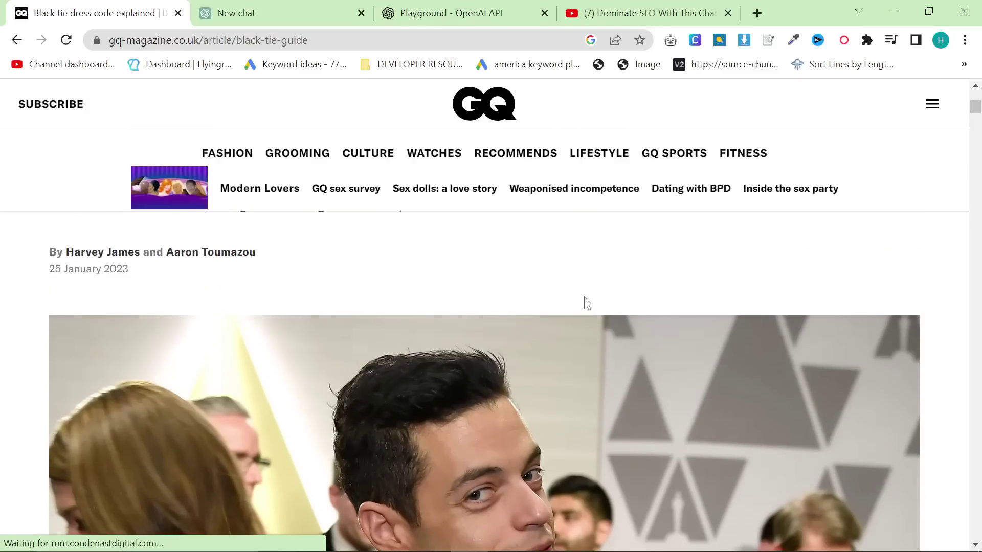
- Run HARPA AI's 'Extract and research SEO keywords' command on the GQ page text
{"action": "key", "text": "alt+a"}
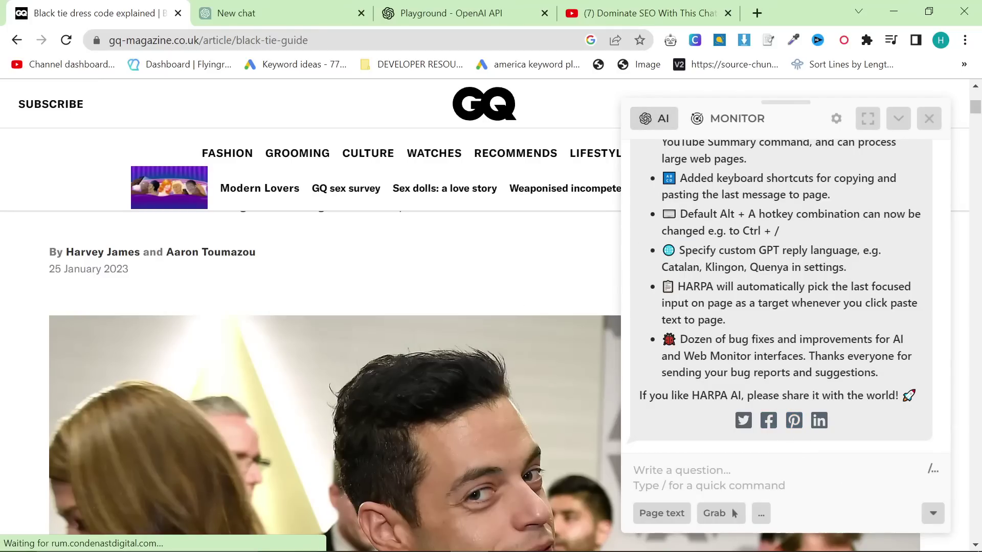
{"action": "type", "text": "/"}
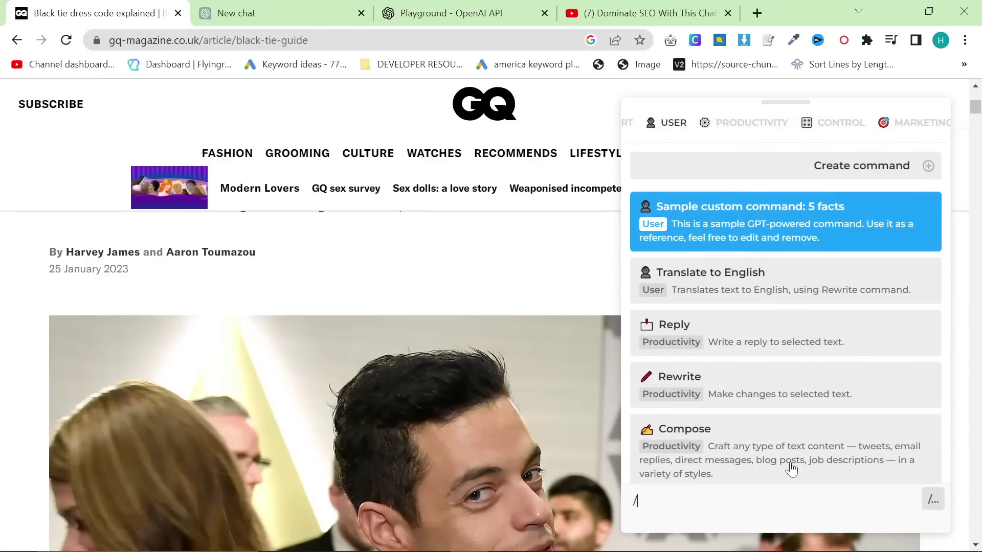
{"action": "scroll", "coordinate": [778, 289], "scroll_direction": "down", "scroll_amount": 5}
{"action": "scroll", "coordinate": [787, 299], "scroll_direction": "down", "scroll_amount": 12}
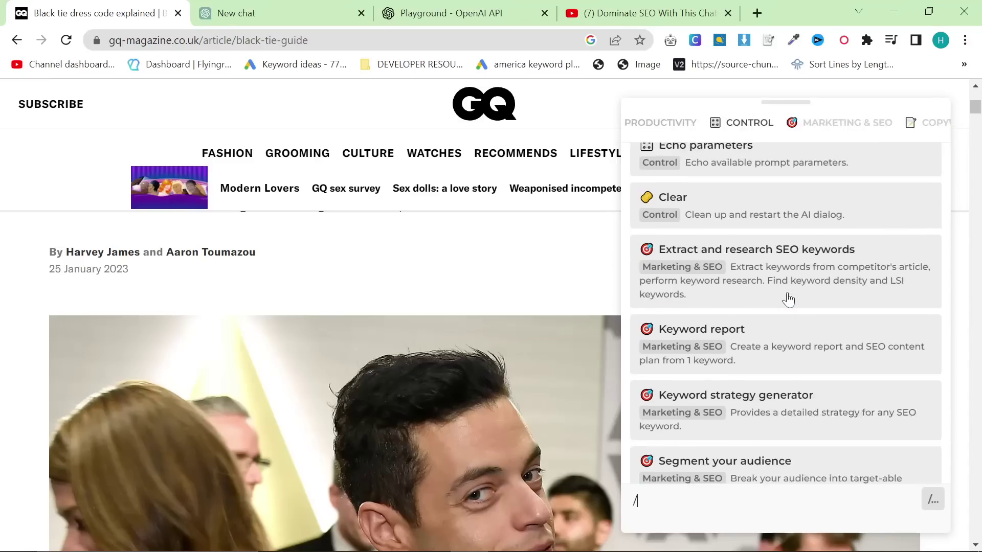
{"action": "scroll", "coordinate": [784, 287], "scroll_direction": "down", "scroll_amount": 1}
{"action": "scroll", "coordinate": [782, 285], "scroll_direction": "up", "scroll_amount": 1}
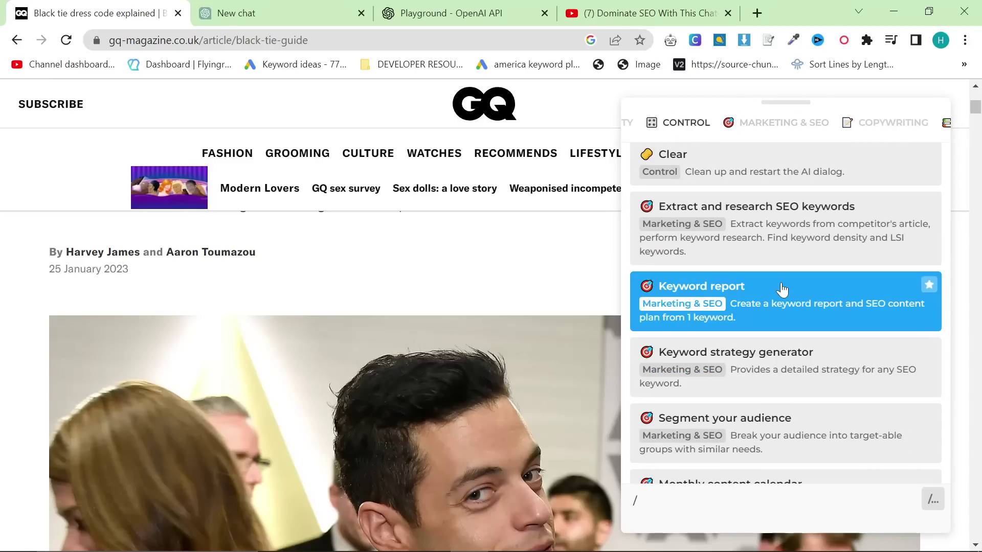
{"action": "left_click", "coordinate": [788, 255]}
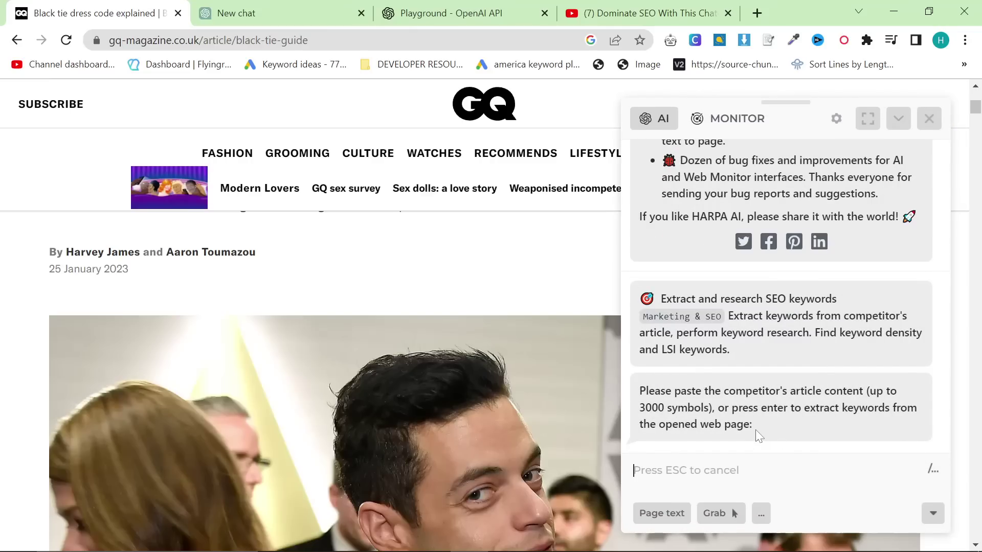
{"action": "left_click", "coordinate": [660, 515]}
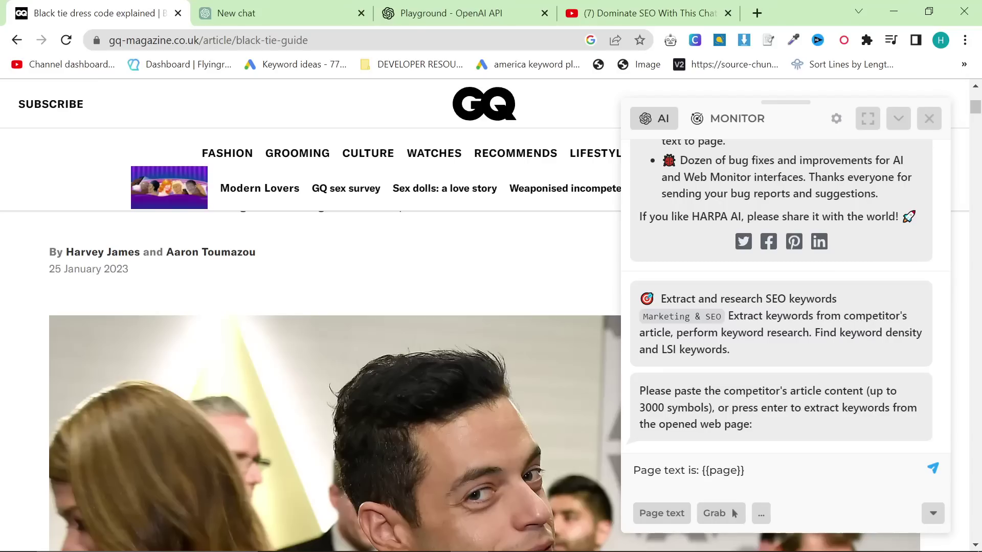
{"action": "key", "text": "Return"}
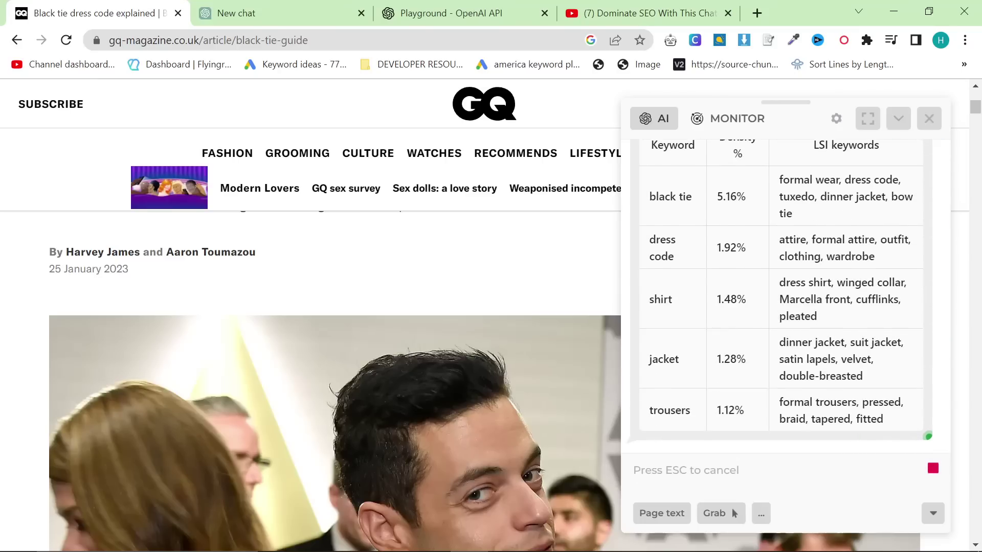
{"action": "scroll", "coordinate": [712, 357], "scroll_direction": "down", "scroll_amount": 10}
{"action": "scroll", "coordinate": [708, 347], "scroll_direction": "up", "scroll_amount": 10}
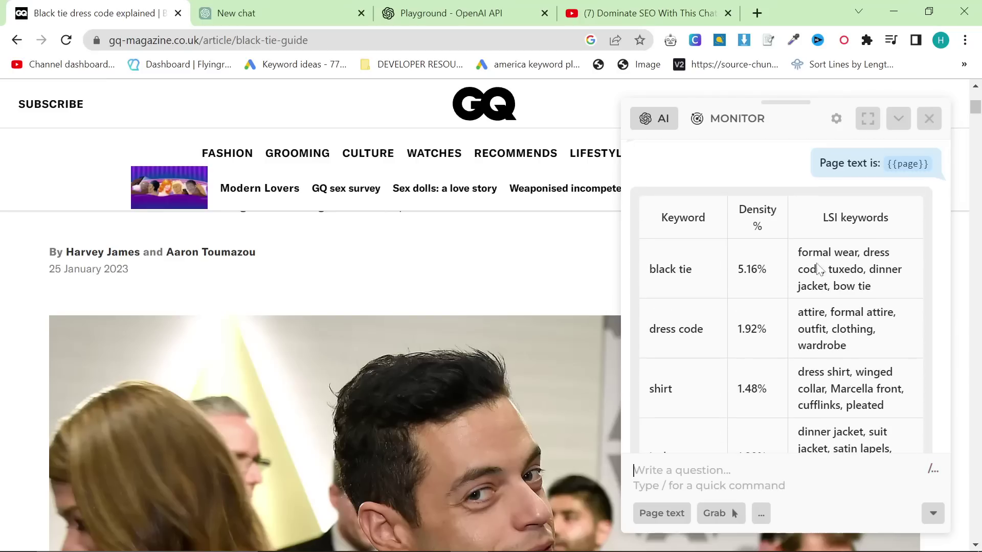
{"action": "left_click_drag", "start_coordinate": [822, 219], "coordinate": [910, 222]}
- Clear the selection on the LSI keywords column heading
{"action": "left_click", "coordinate": [872, 249]}
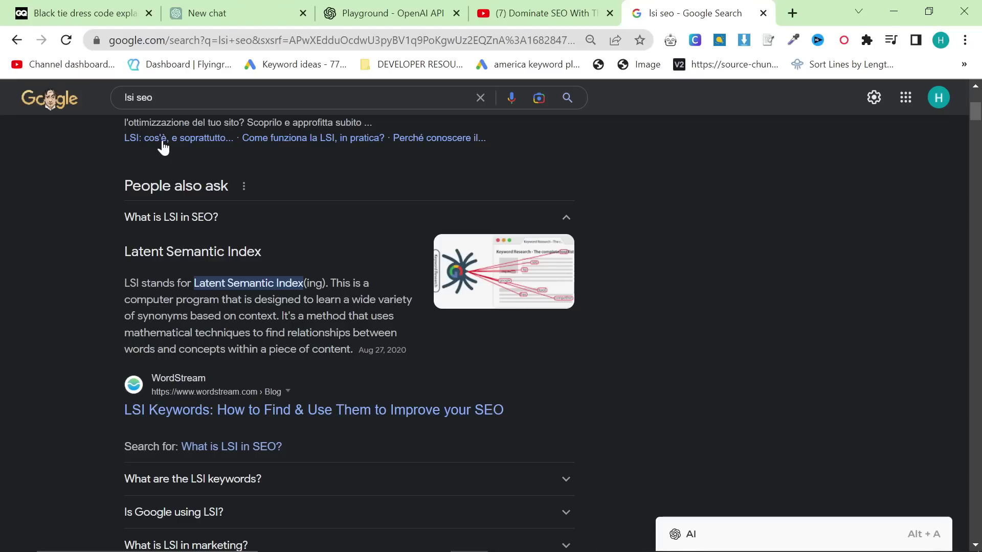
- Back on the GQ article, select the whole HARPA keyword density table
{"action": "left_click", "coordinate": [116, 10]}
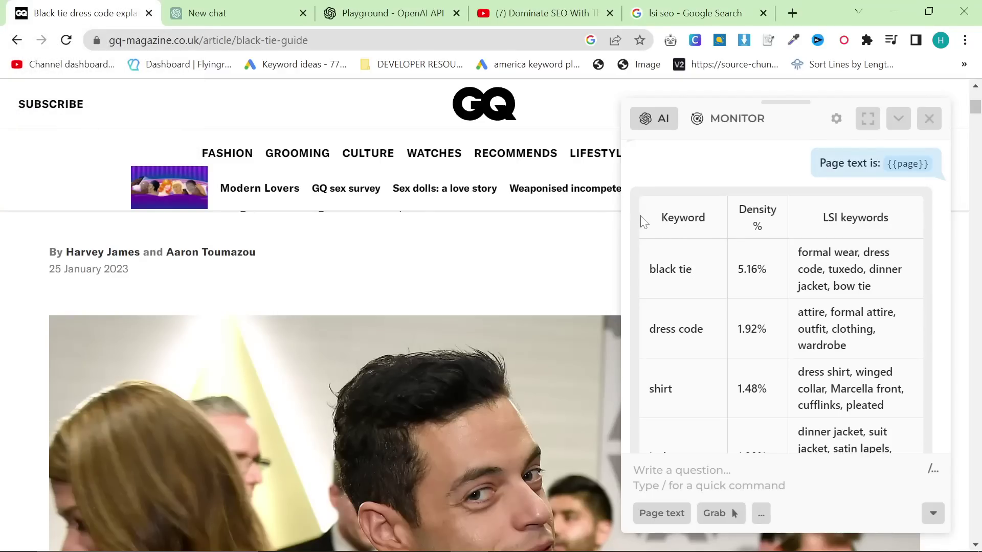
{"action": "left_click_drag", "start_coordinate": [651, 213], "coordinate": [893, 394]}
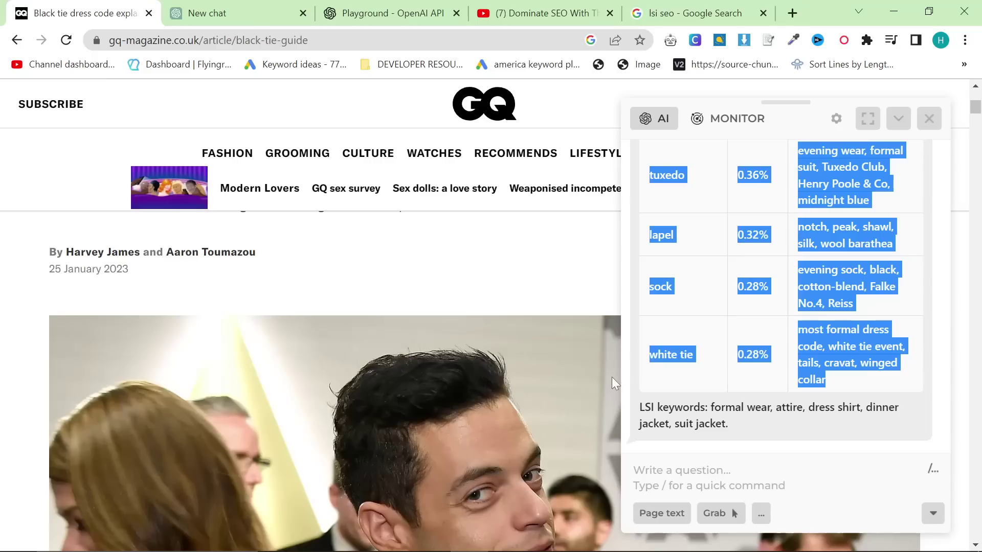
{"action": "left_click", "coordinate": [538, 304]}
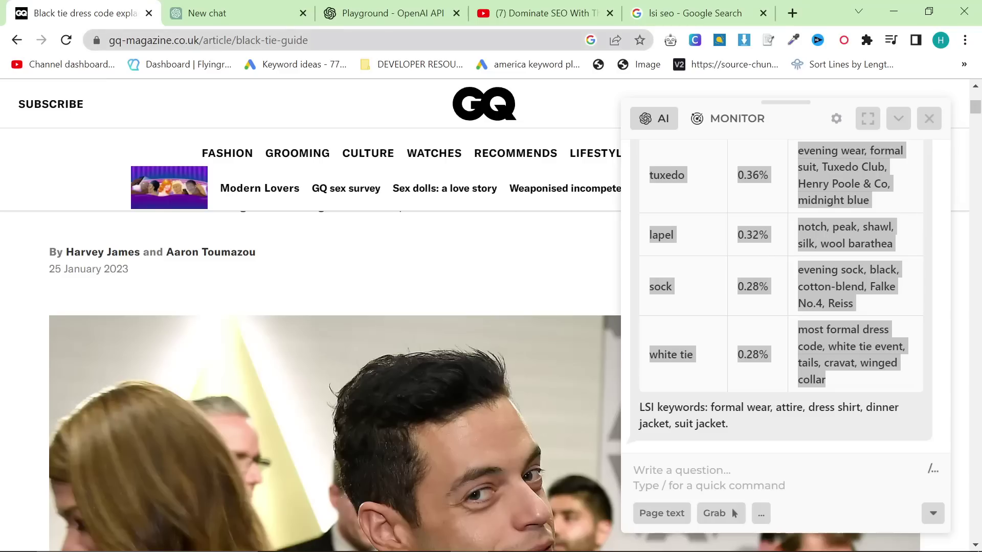
{"action": "scroll", "coordinate": [460, 286], "scroll_direction": "down", "scroll_amount": 4}
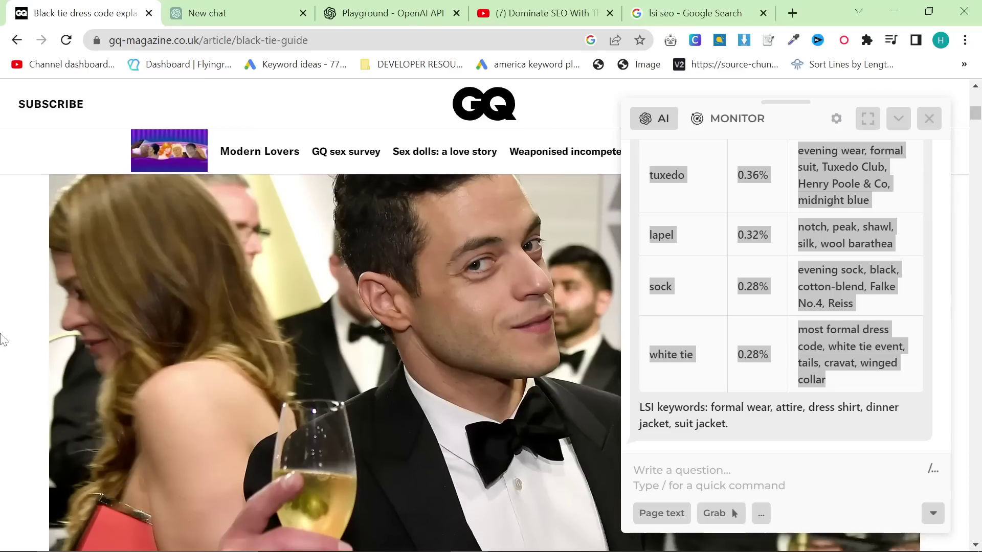
{"action": "scroll", "coordinate": [94, 381], "scroll_direction": "up", "scroll_amount": 6}
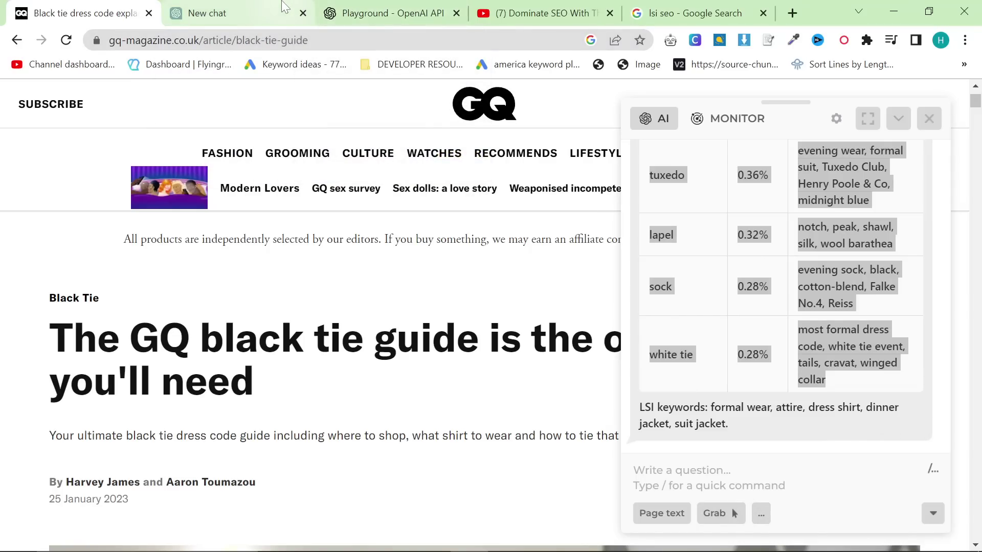
- Paste the keyword density table into the new ChatGPT message box, glancing at the Playground
{"action": "left_click", "coordinate": [282, 7]}
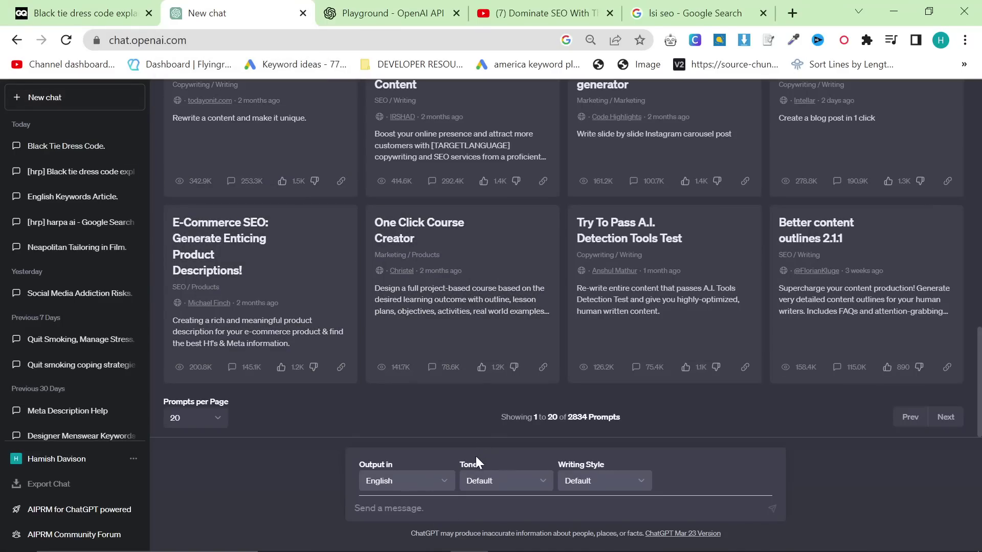
{"action": "key", "text": "ctrl+v"}
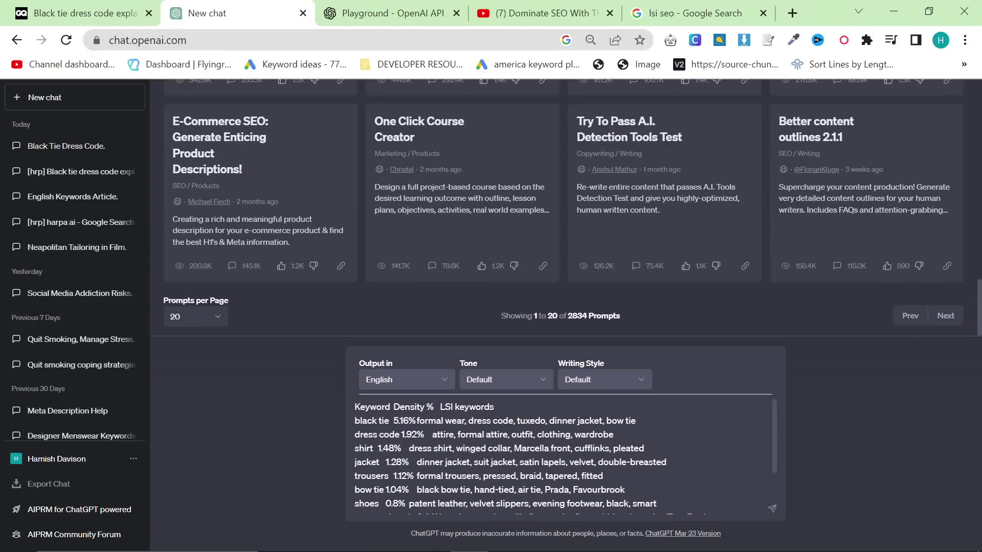
{"action": "left_click", "coordinate": [394, 16]}
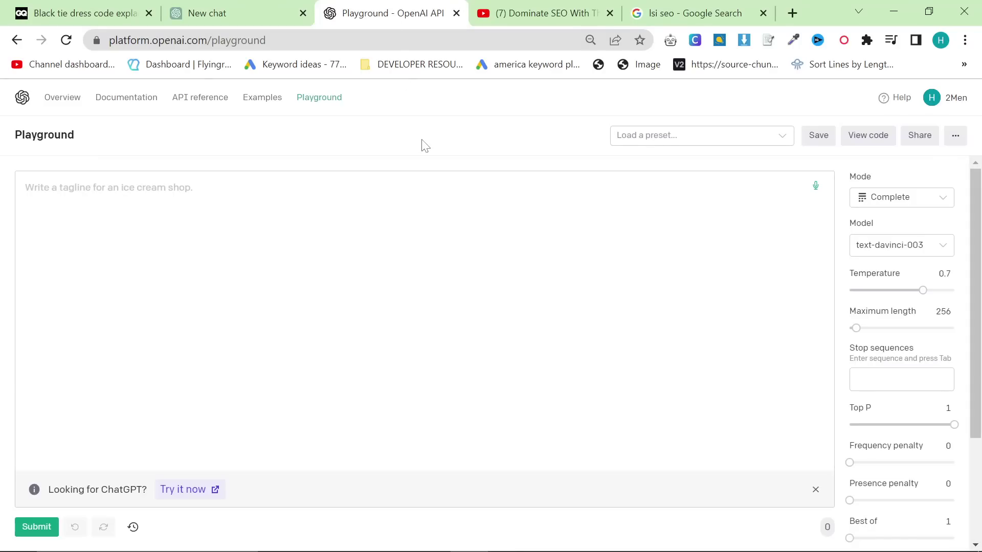
{"action": "left_click", "coordinate": [206, 6]}
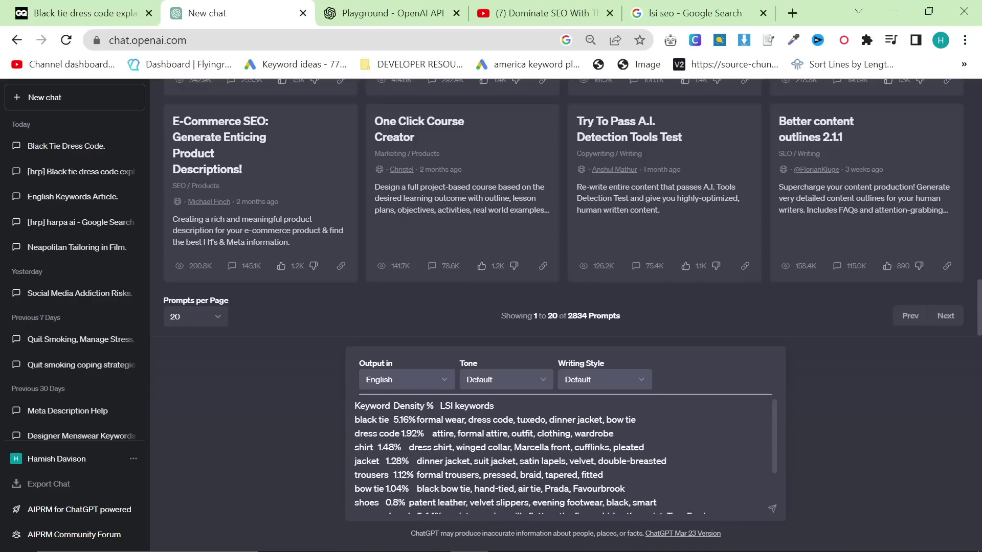
{"action": "scroll", "coordinate": [563, 455], "scroll_direction": "down", "scroll_amount": 2}
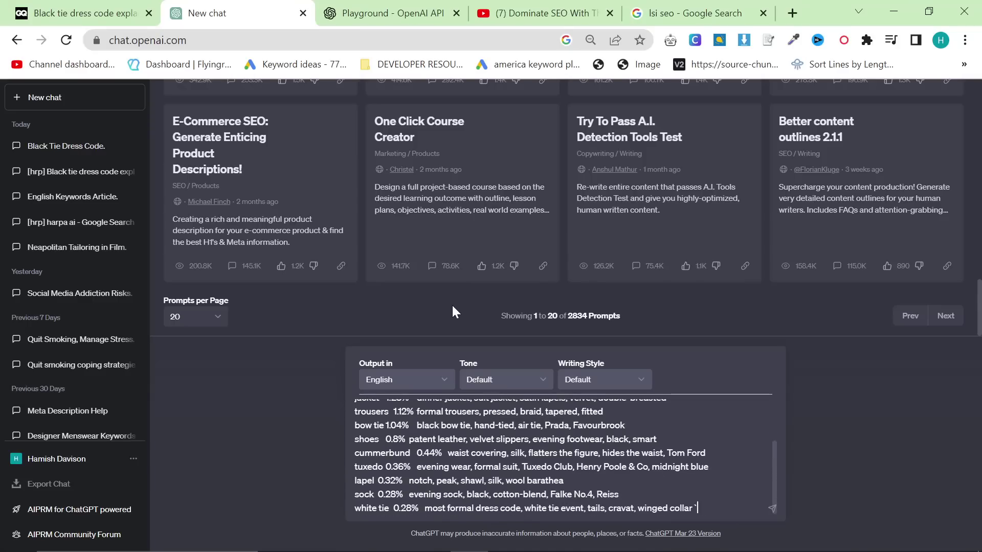
{"action": "mouse_move", "coordinate": [330, 130]}
{"action": "left_click", "coordinate": [381, 16]}
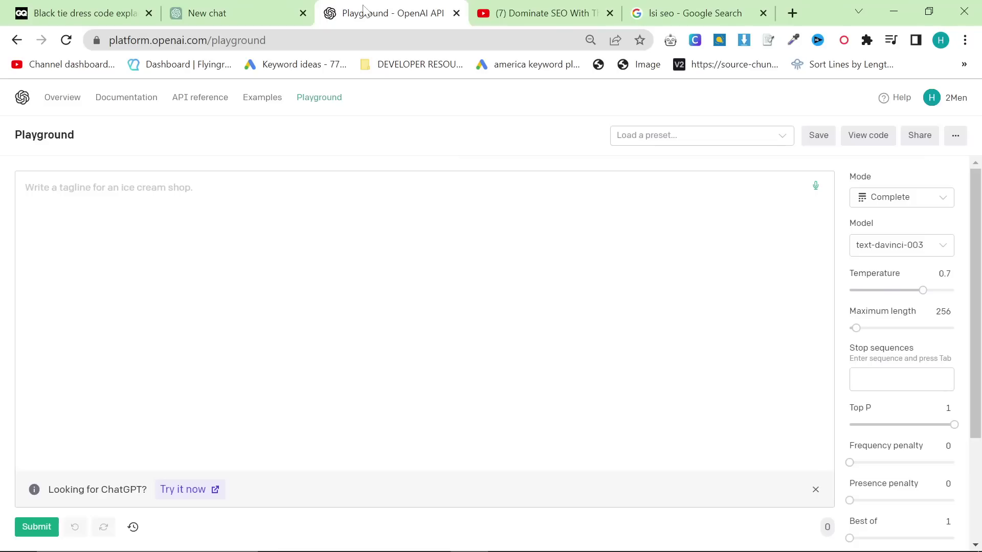
{"action": "left_click", "coordinate": [269, 7]}
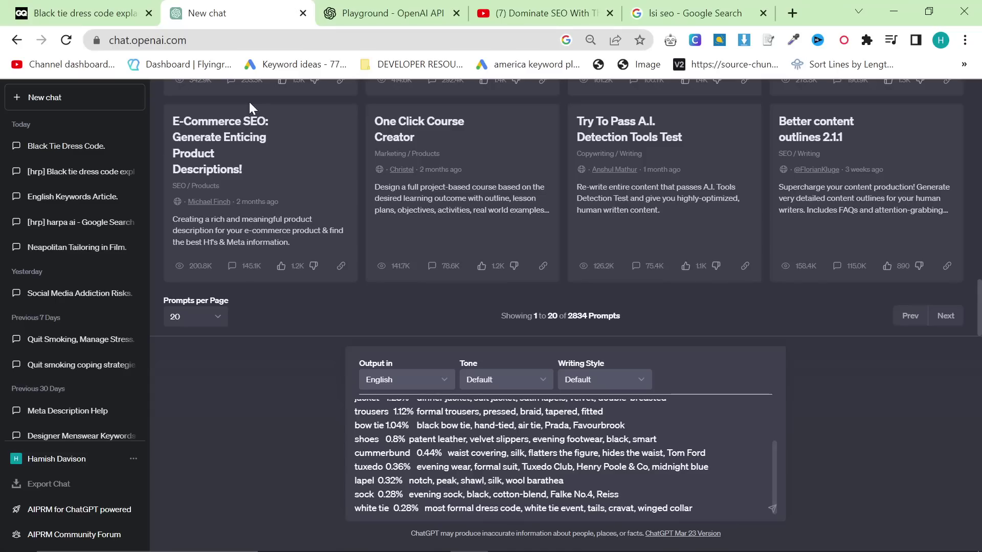
- Above the table, type a lead-in asking to use these keywords and LSI keywords naturally
{"action": "scroll", "coordinate": [511, 450], "scroll_direction": "up", "scroll_amount": 3}
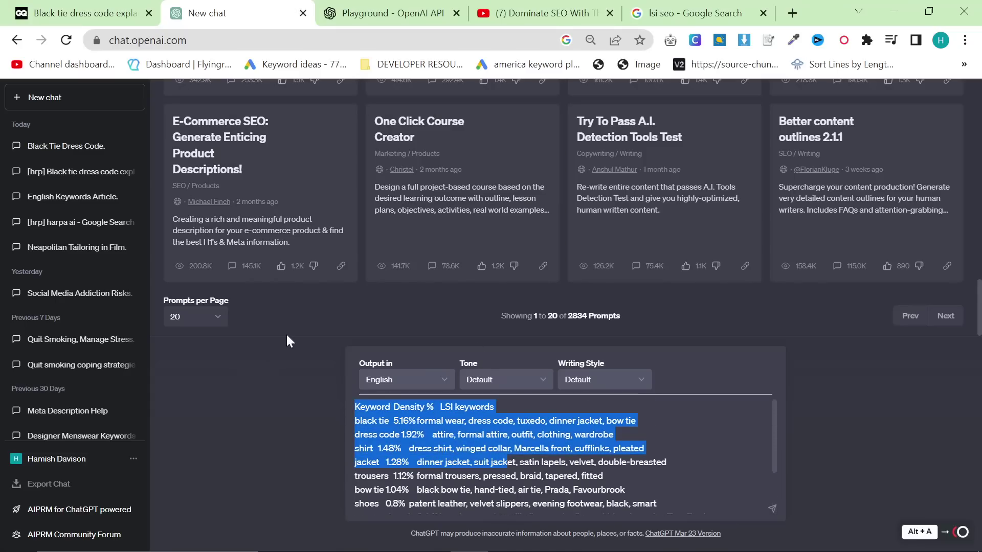
{"action": "key", "text": "Left"}
{"action": "key", "text": "Return"}
{"action": "key", "text": "Return"}
{"action": "key", "text": "Up"}
{"action": "key", "text": "Up"}
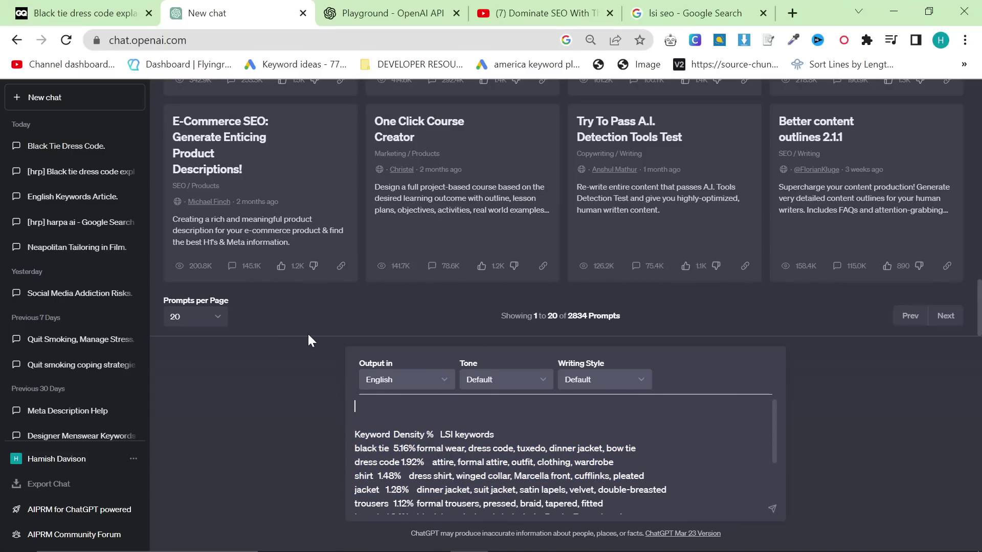
{"action": "key", "text": "Return"}
{"action": "type", "text": "Thi"}
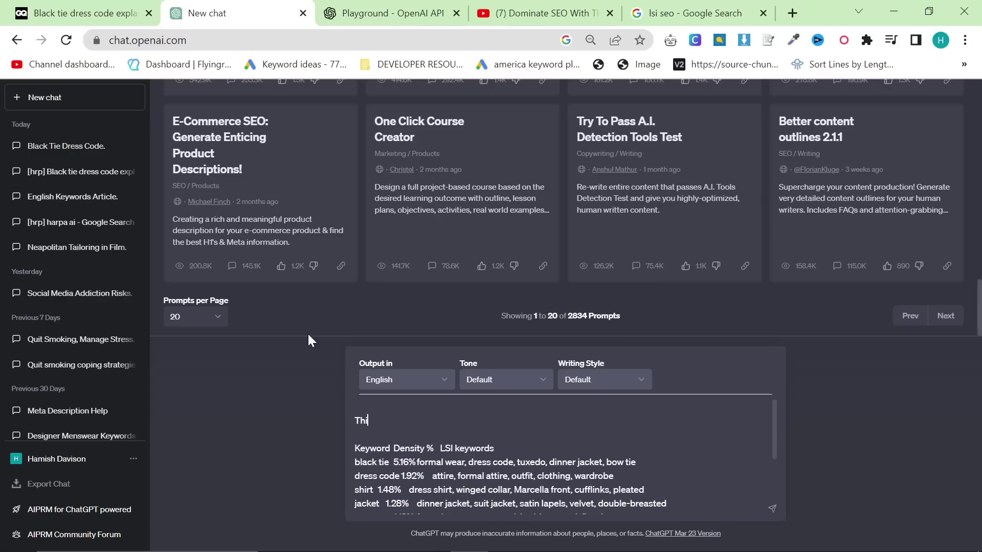
{"action": "type", "text": "s is the keyword density information for this article, please try to use these key"}
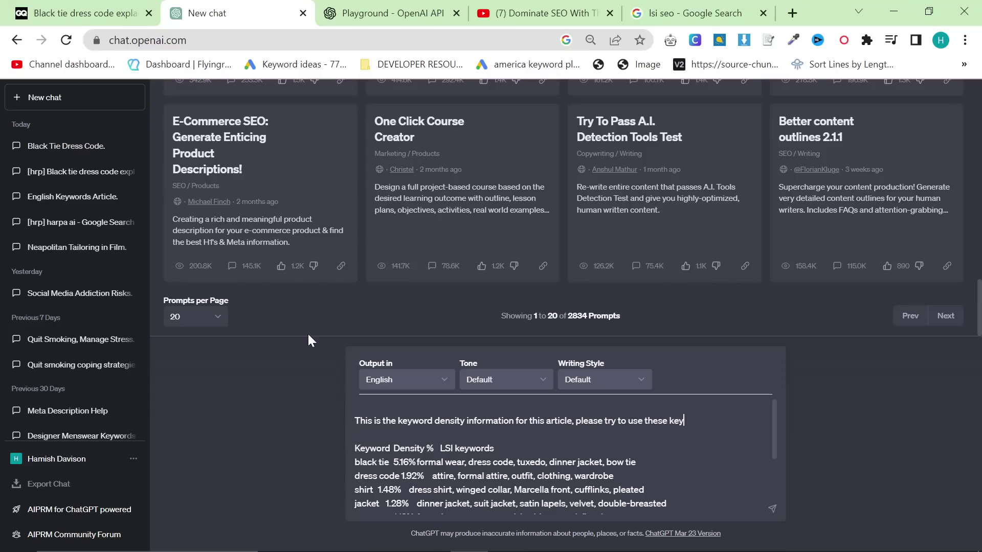
{"action": "type", "text": "wor"}
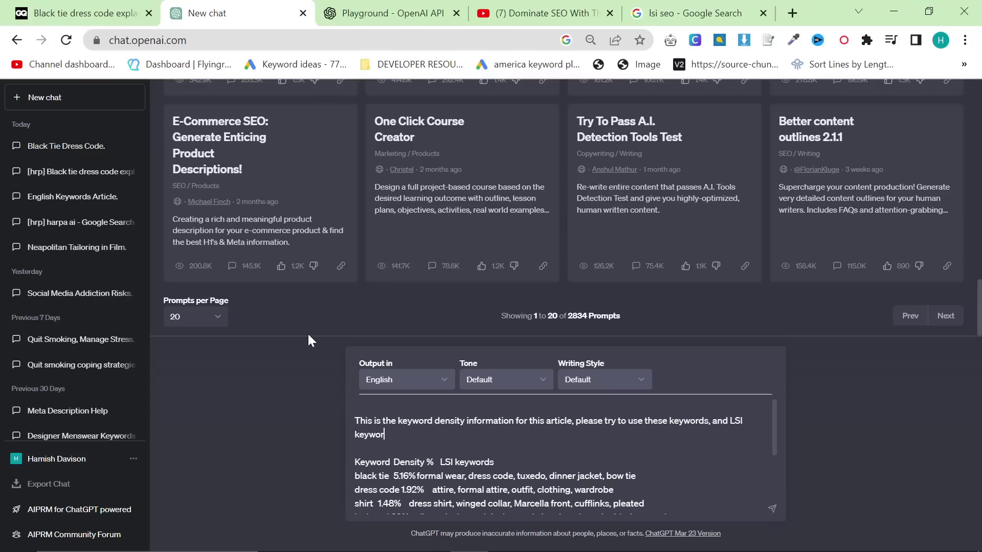
{"action": "type", "text": "ds. and LSI keywords sprinkled naturally throughout"}
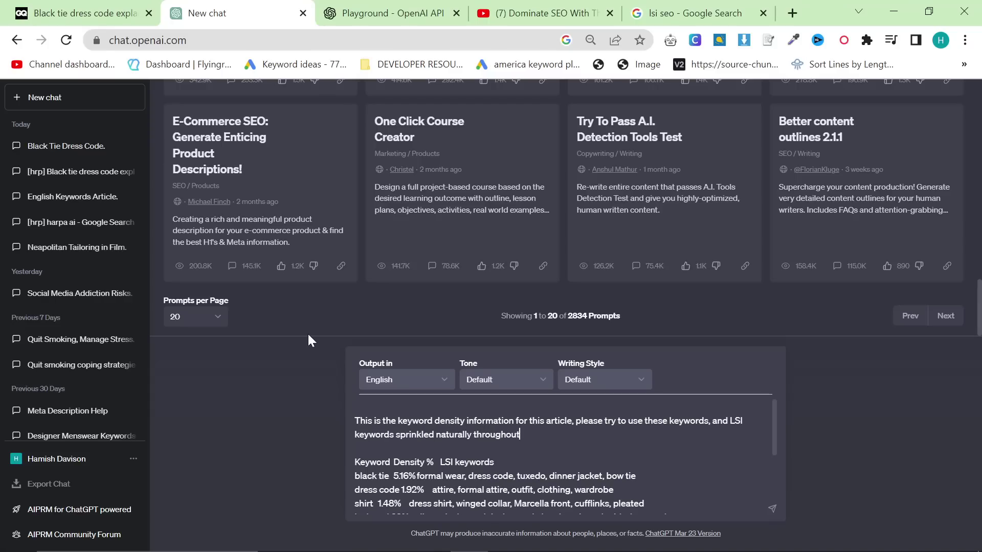
{"action": "type", "text": " the article."}
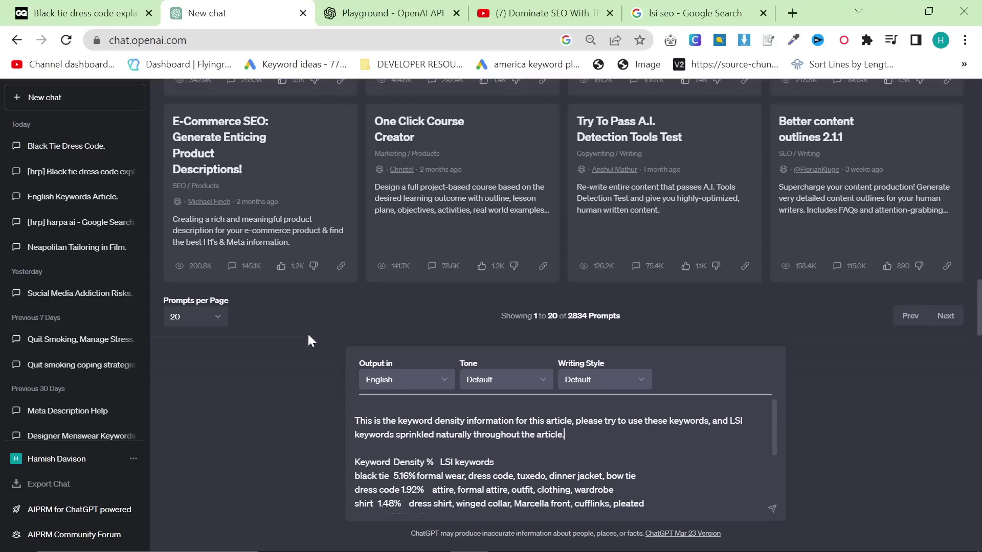
- Expand the SEO video's YouTube description and copy its two prompt paragraphs
{"action": "left_click", "coordinate": [527, 12]}
{"action": "scroll", "coordinate": [316, 387], "scroll_direction": "down", "scroll_amount": 5}
{"action": "left_click", "coordinate": [328, 358]}
{"action": "scroll", "coordinate": [327, 358], "scroll_direction": "down", "scroll_amount": 2}
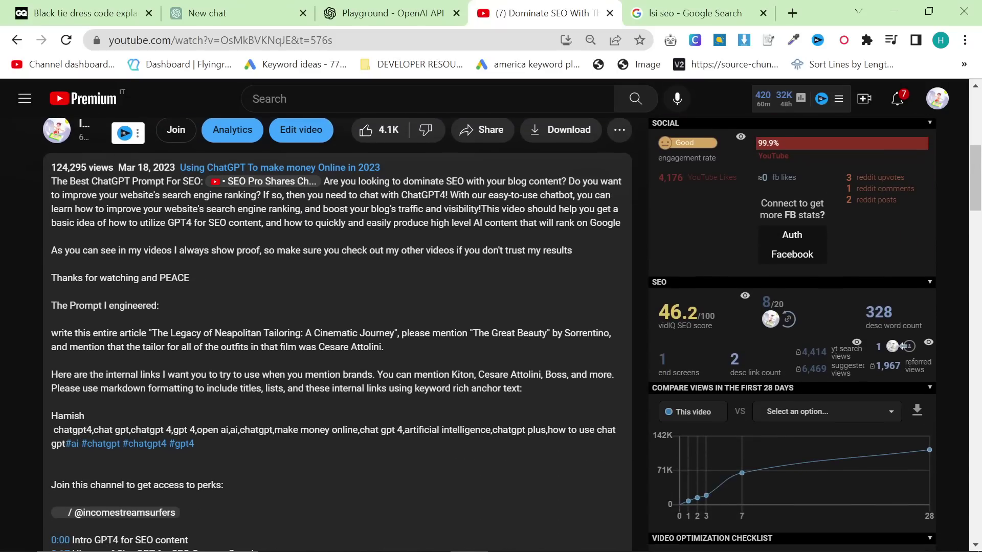
{"action": "key", "text": "alt+a"}
{"action": "left_click_drag", "start_coordinate": [522, 465], "coordinate": [51, 410]}
{"action": "key", "text": "ctrl+c"}
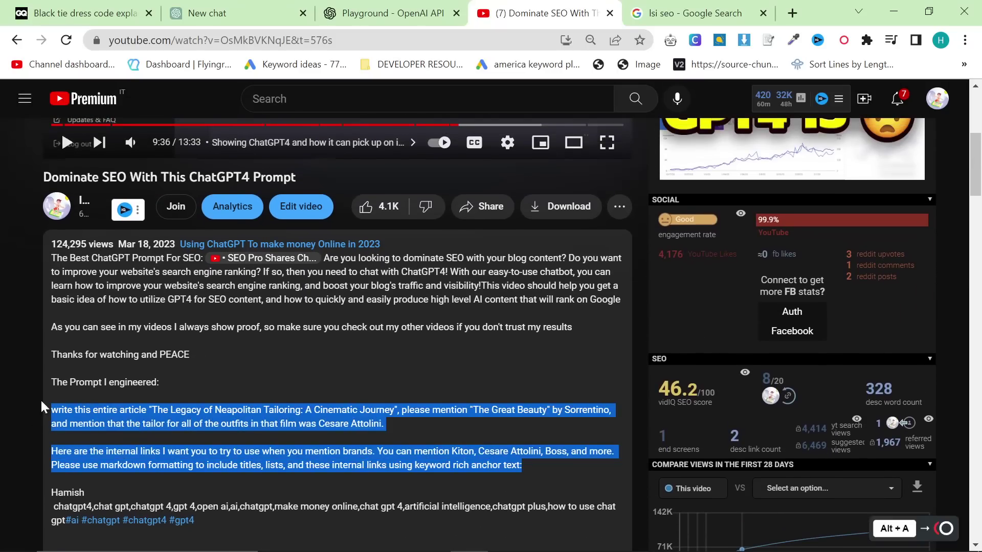
{"action": "scroll", "coordinate": [241, 118], "scroll_direction": "up", "scroll_amount": 1}
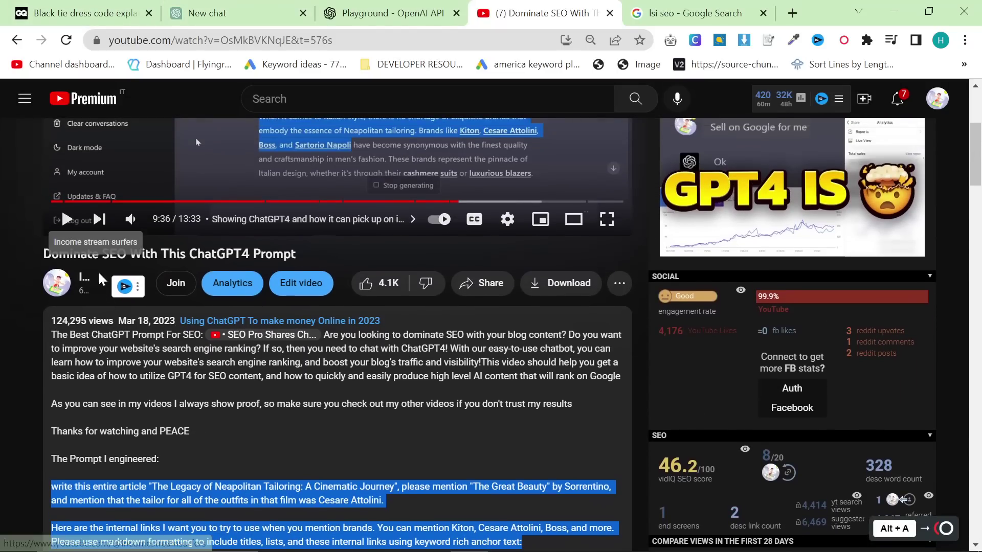
{"action": "left_click", "coordinate": [240, 13]}
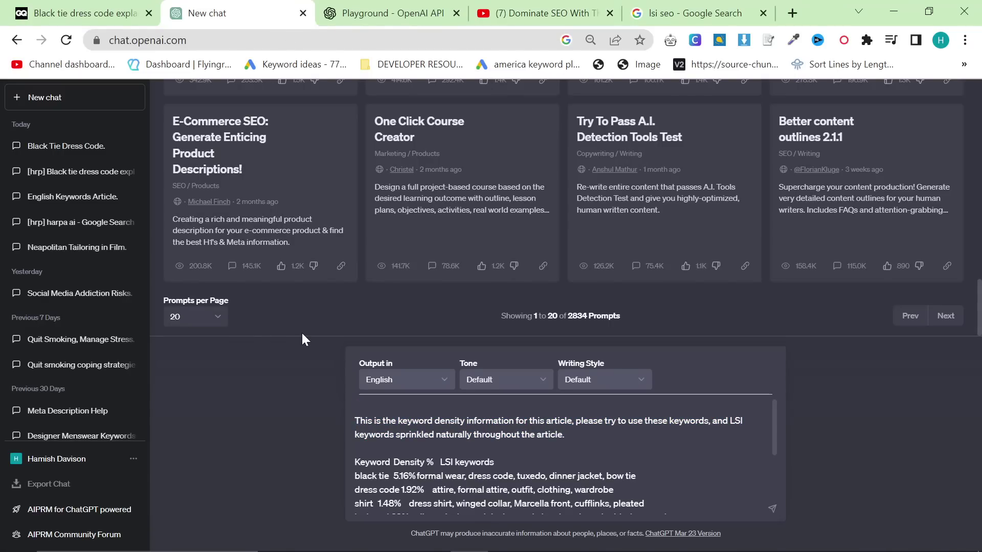
- Paste the prompt, retitle it 'Black tie attire for men', and replace The Great Beauty with Kiton and Cesare Attolini
{"action": "key", "text": "ctrl+v"}
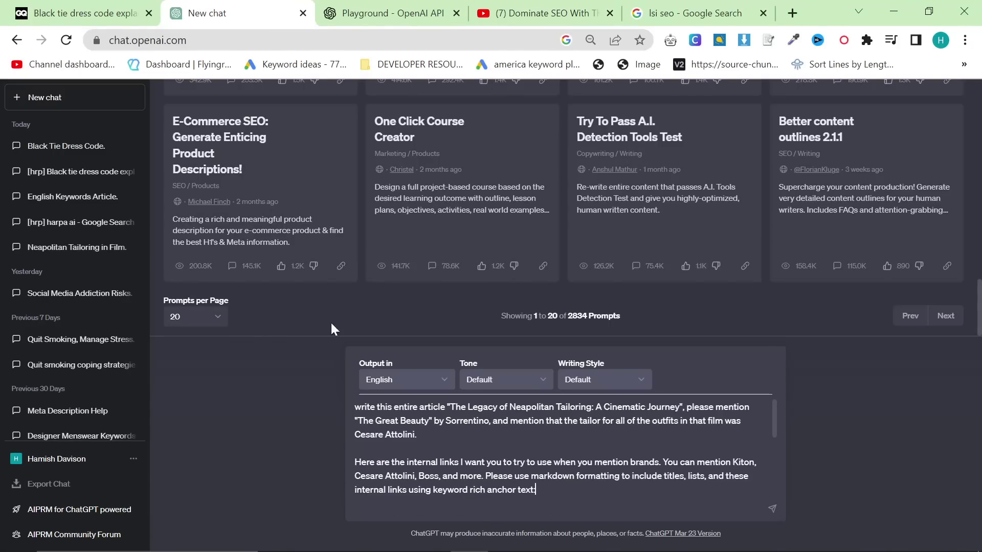
{"action": "left_click_drag", "start_coordinate": [451, 407], "coordinate": [680, 407]}
{"action": "type", "text": "B"}
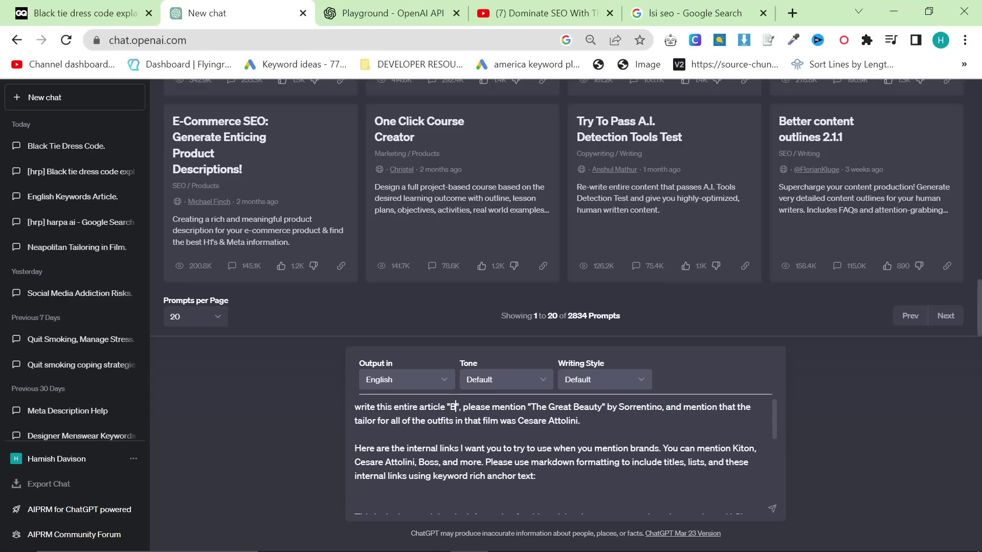
{"action": "type", "text": "lack tie attire for men"}
{"action": "key", "text": "ctrl+shift+Left"}
{"action": "key", "text": "ctrl+shift+Left"}
{"action": "key", "text": "ctrl+shift+Left"}
{"action": "key", "text": "ctrl+shift+Left"}
{"action": "key", "text": "ctrl+shift+Left"}
{"action": "key", "text": "ctrl+shift+Left"}
{"action": "key", "text": "ctrl+shift+Left"}
{"action": "key", "text": "ctrl+shift+Left"}
{"action": "key", "text": "ctrl+shift+Left"}
{"action": "key", "text": "ctrl+shift+Left"}
{"action": "key", "text": "ctrl+shift+Left"}
{"action": "key", "text": "ctrl+shift+Left"}
{"action": "key", "text": "ctrl+shift+Left"}
{"action": "key", "text": "ctrl+shift+Left"}
{"action": "key", "text": "ctrl+shift+Left"}
{"action": "key", "text": "ctrl+shift+Left"}
{"action": "key", "text": "ctrl+shift+Left"}
{"action": "key", "text": "ctrl+shift+Left"}
{"action": "key", "text": "ctrl+shift+Left"}
{"action": "key", "text": "ctrl+shift+Left"}
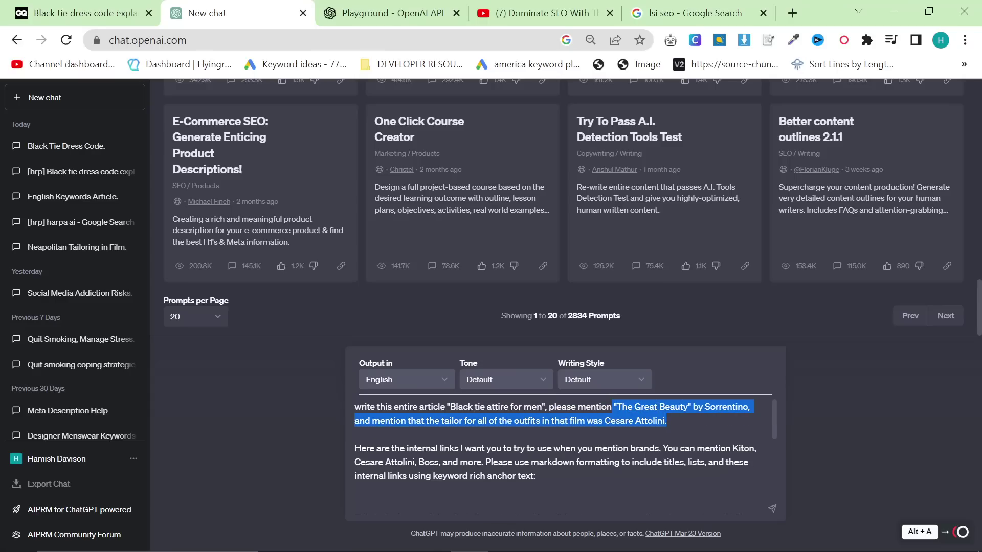
{"action": "key", "text": "BackSpace"}
{"action": "type", "text": "Kiton a"}
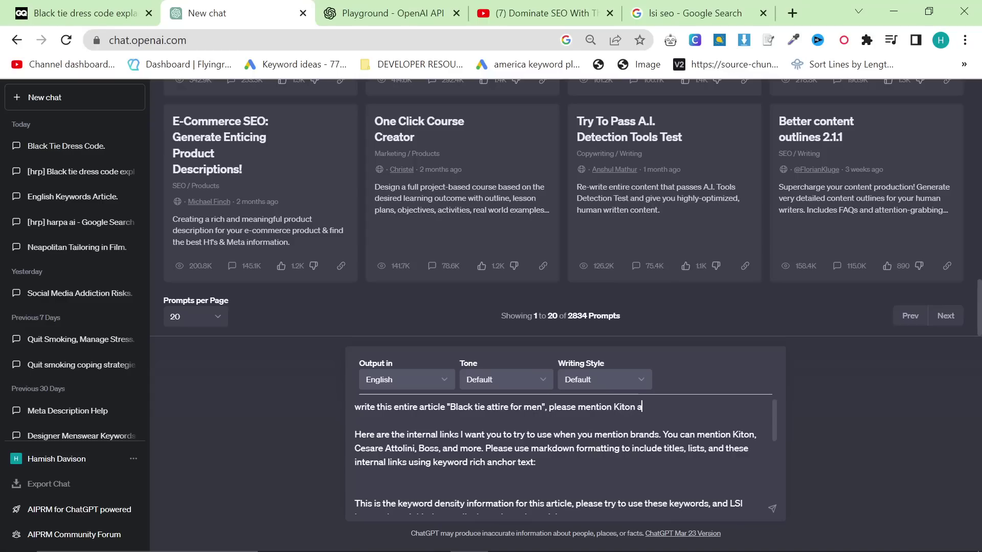
{"action": "type", "text": "nd Cesare Attolini"}
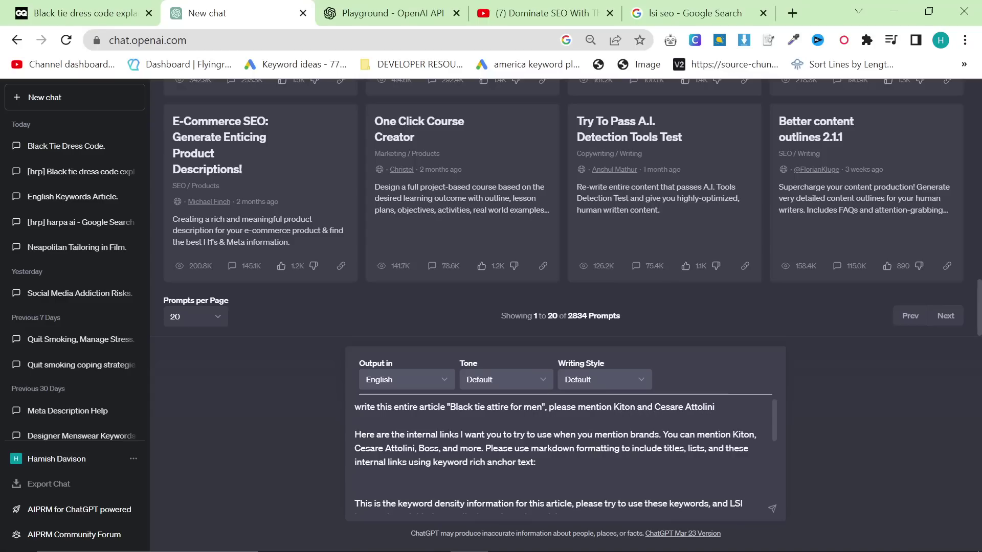
{"action": "type", "text": "."}
{"action": "key", "text": "Return"}
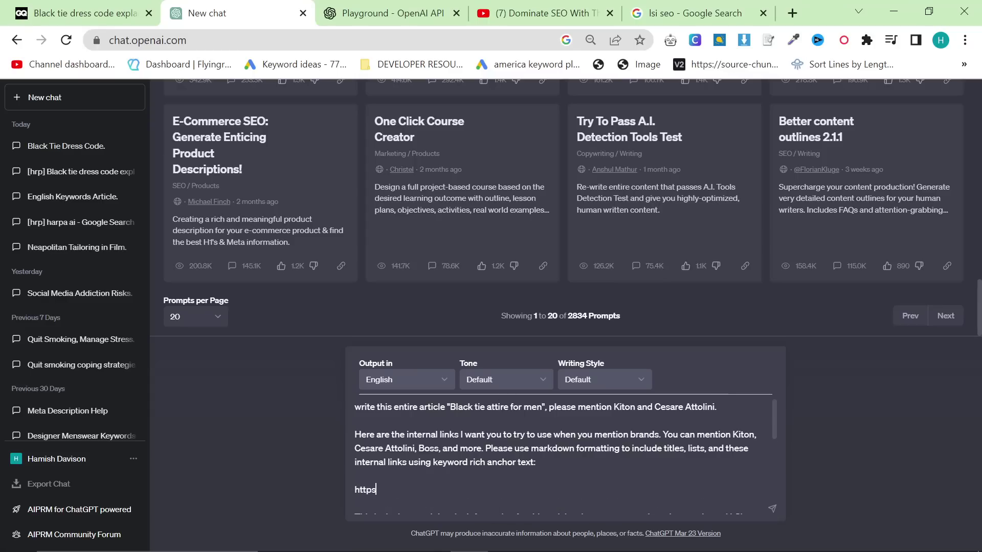
- List the 2men.it collection links for kiton, cesare-attolini and boss under the internal-links request
{"action": "type", "text": "https://2men.it/collections/kiton"}
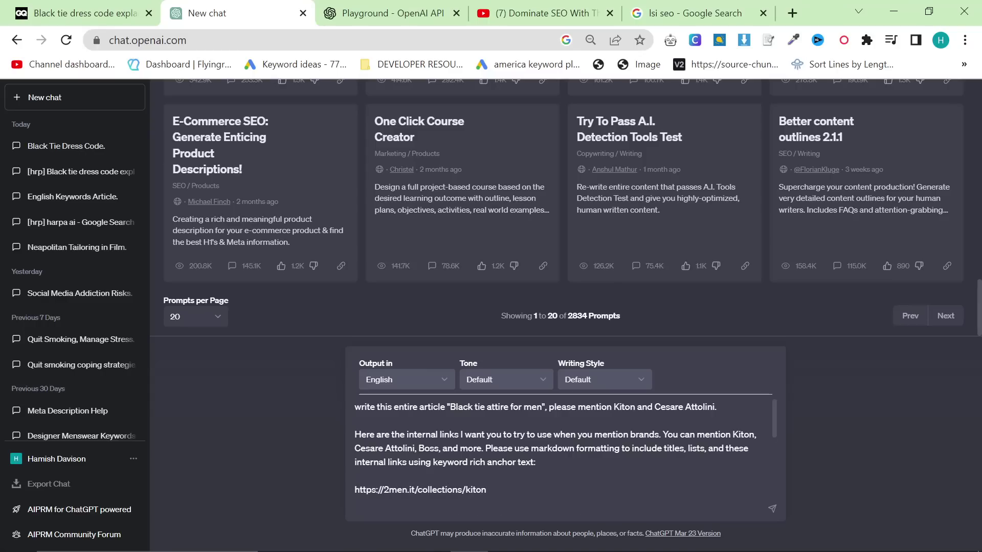
{"action": "triple_click", "coordinate": [342, 495]}
{"action": "key", "text": "ctrl+c"}
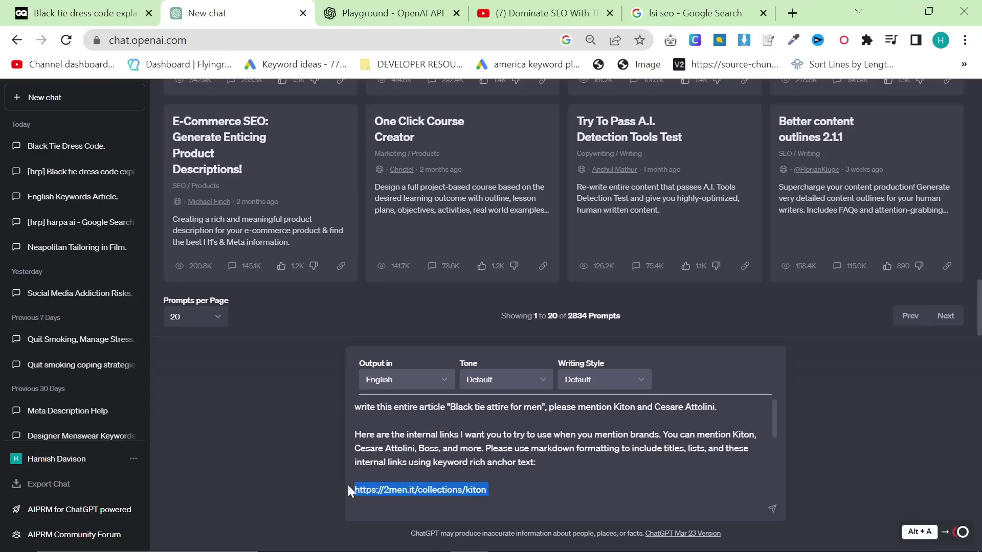
{"action": "left_click", "coordinate": [486, 489]}
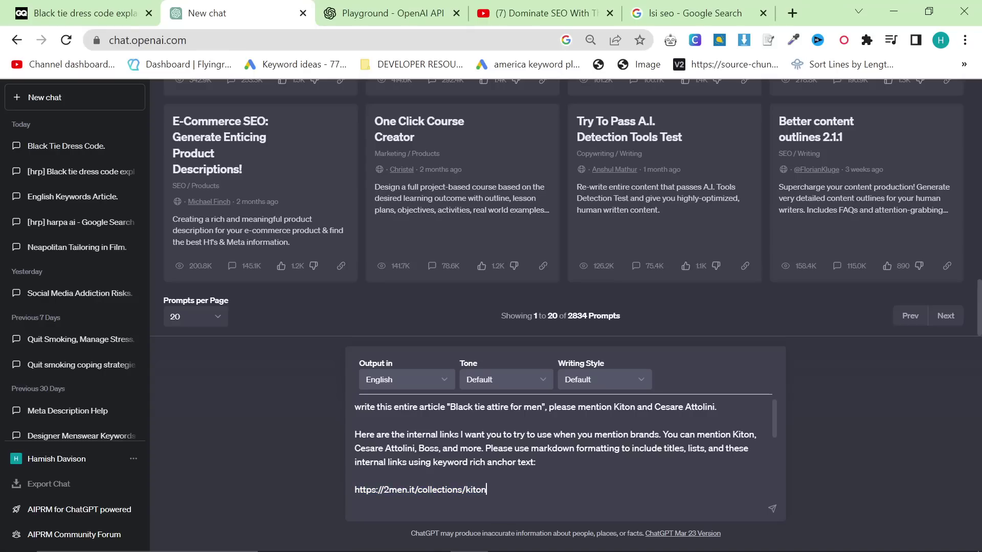
{"action": "key", "text": "ctrl+v"}
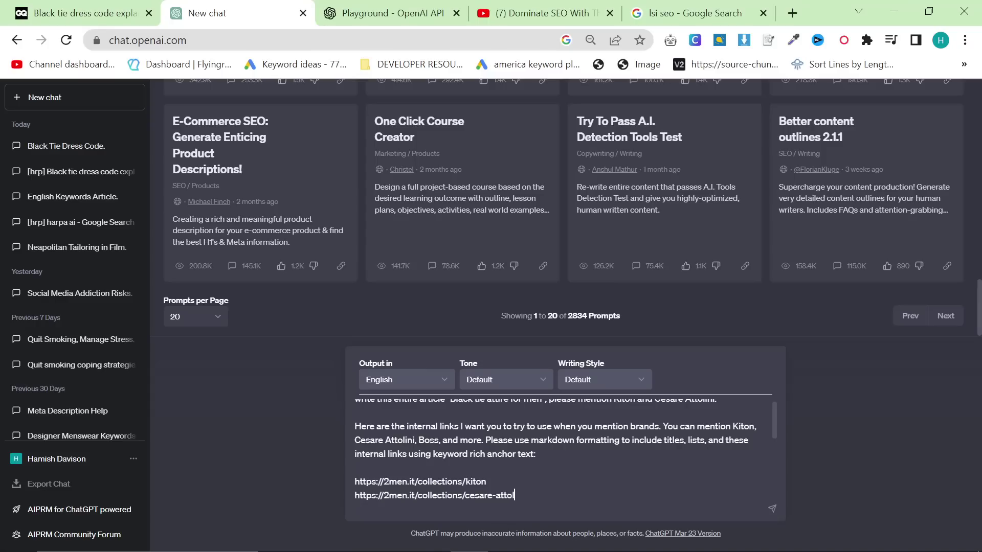
{"action": "key", "text": "ctrl+v"}
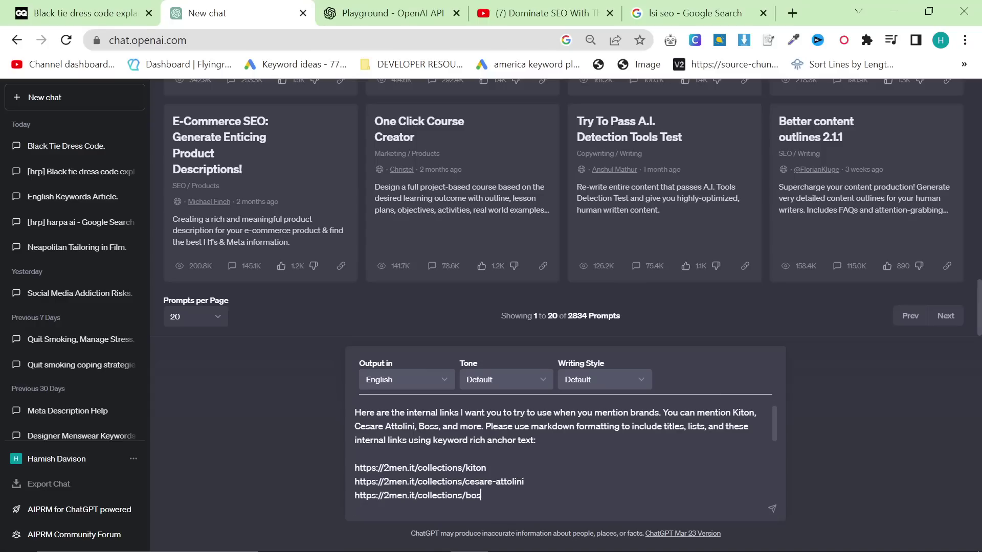
{"action": "key", "text": "ctrl+v"}
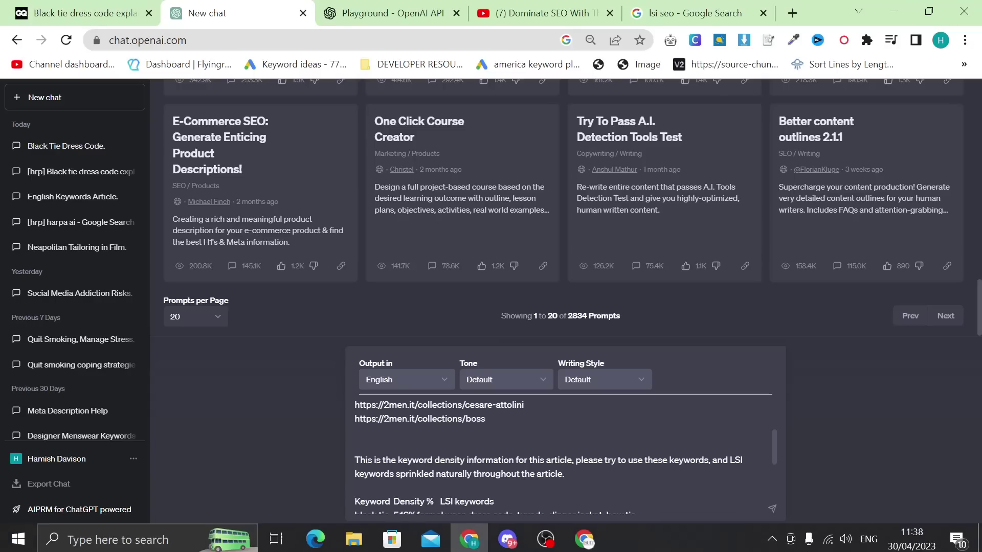
{"action": "scroll", "coordinate": [563, 455], "scroll_direction": "up", "scroll_amount": 2}
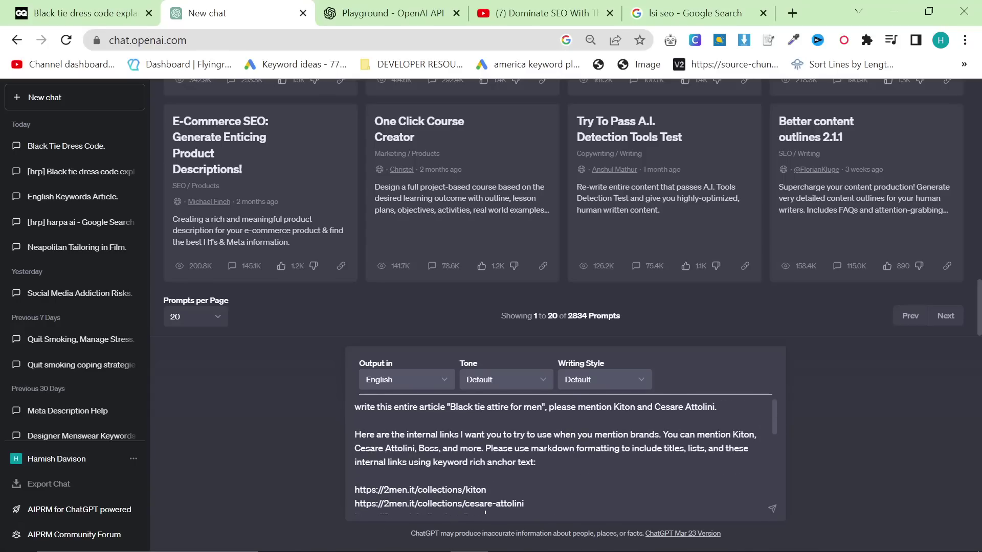
- On the GQ black tie article, browse HARPA's / commands down to the Marketing & SEO section
{"action": "left_click", "coordinate": [85, 13]}
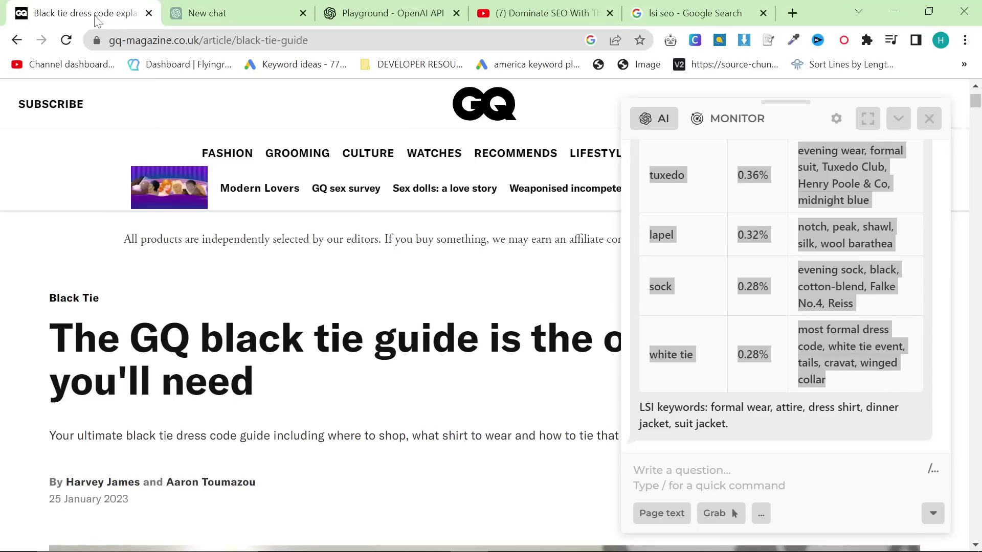
{"action": "scroll", "coordinate": [511, 440], "scroll_direction": "down", "scroll_amount": 2}
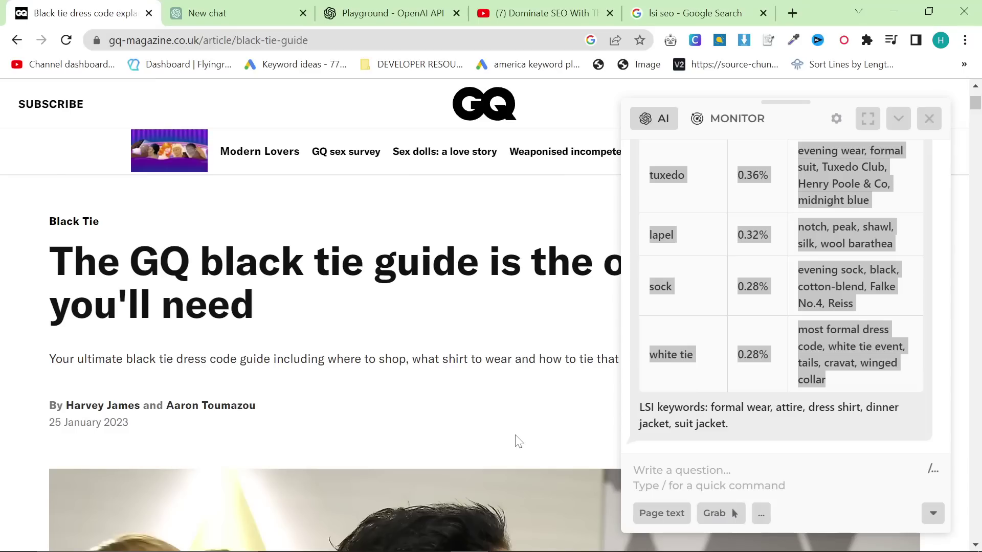
{"action": "scroll", "coordinate": [317, 309], "scroll_direction": "down", "scroll_amount": 5}
{"action": "scroll", "coordinate": [6, 294], "scroll_direction": "down", "scroll_amount": 12}
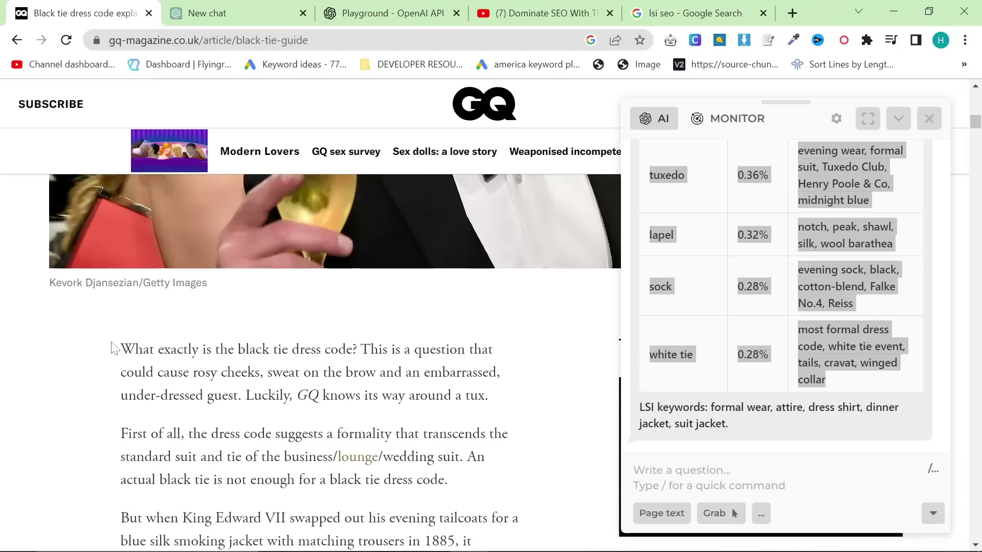
{"action": "scroll", "coordinate": [317, 358], "scroll_direction": "up", "scroll_amount": 15}
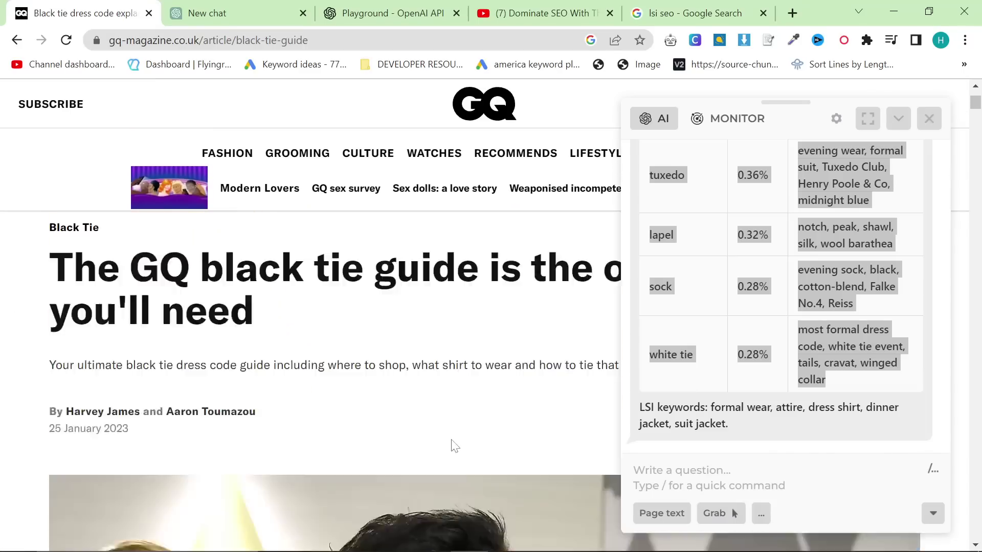
{"action": "type", "text": "/"}
{"action": "scroll", "coordinate": [706, 397], "scroll_direction": "down", "scroll_amount": 15}
{"action": "scroll", "coordinate": [715, 399], "scroll_direction": "down", "scroll_amount": 3}
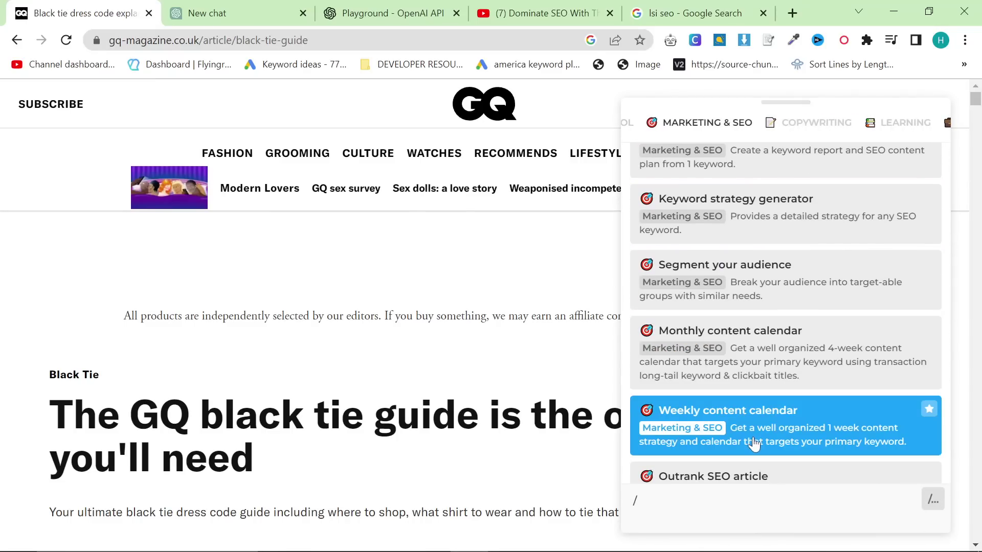
{"action": "scroll", "coordinate": [750, 452], "scroll_direction": "up", "scroll_amount": 3}
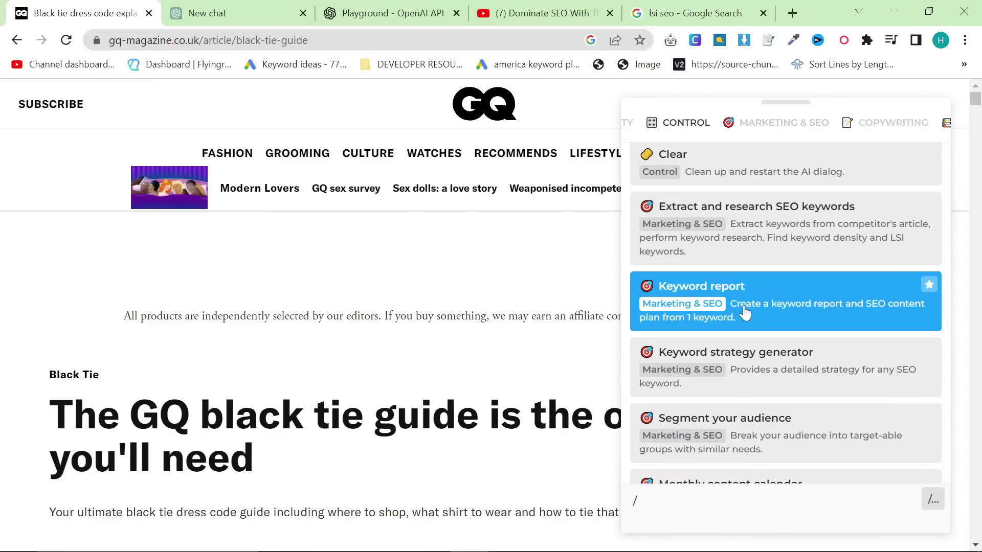
{"action": "scroll", "coordinate": [736, 335], "scroll_direction": "down", "scroll_amount": 5}
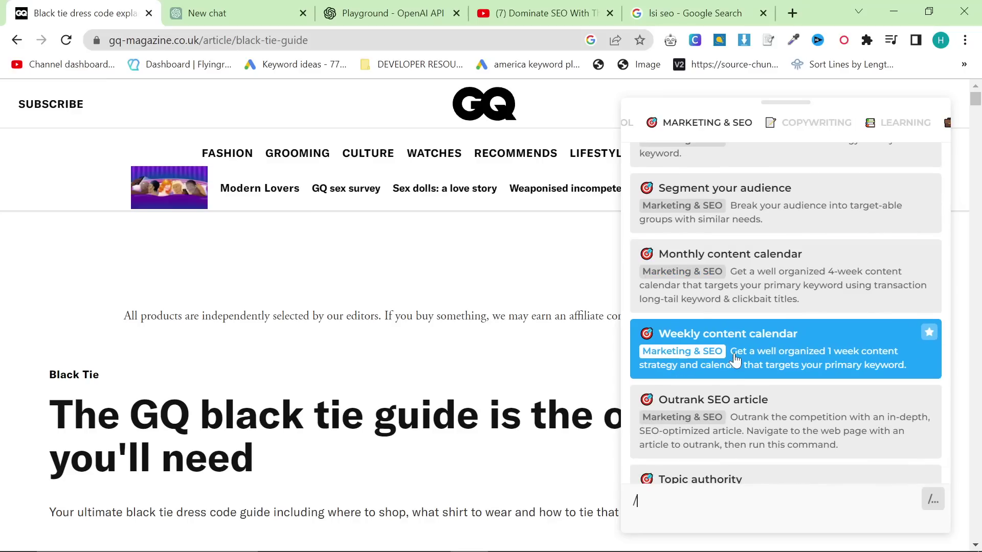
- Run HARPA's Outrank SEO article command on the GQ page text
{"action": "left_click", "coordinate": [744, 427]}
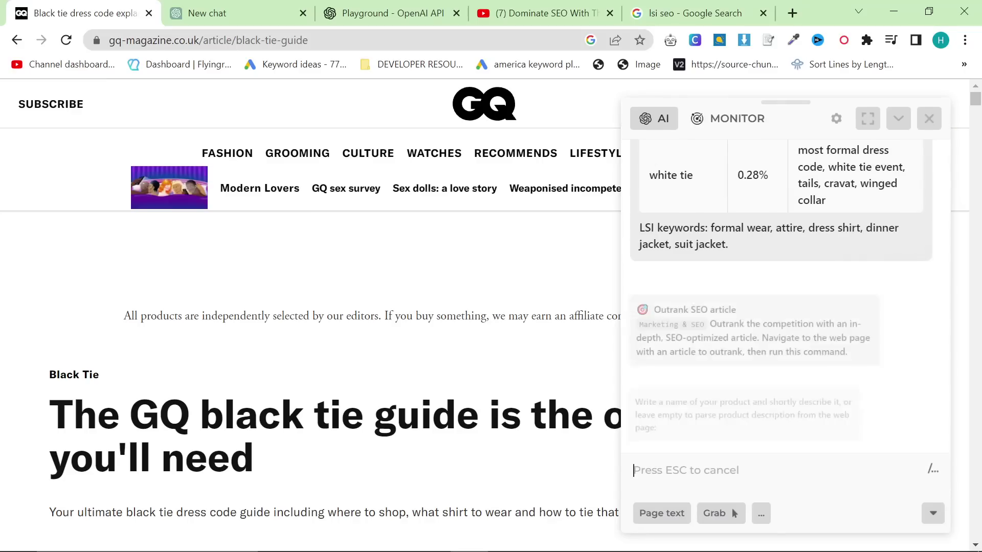
{"action": "scroll", "coordinate": [732, 508], "scroll_direction": "down", "scroll_amount": 1}
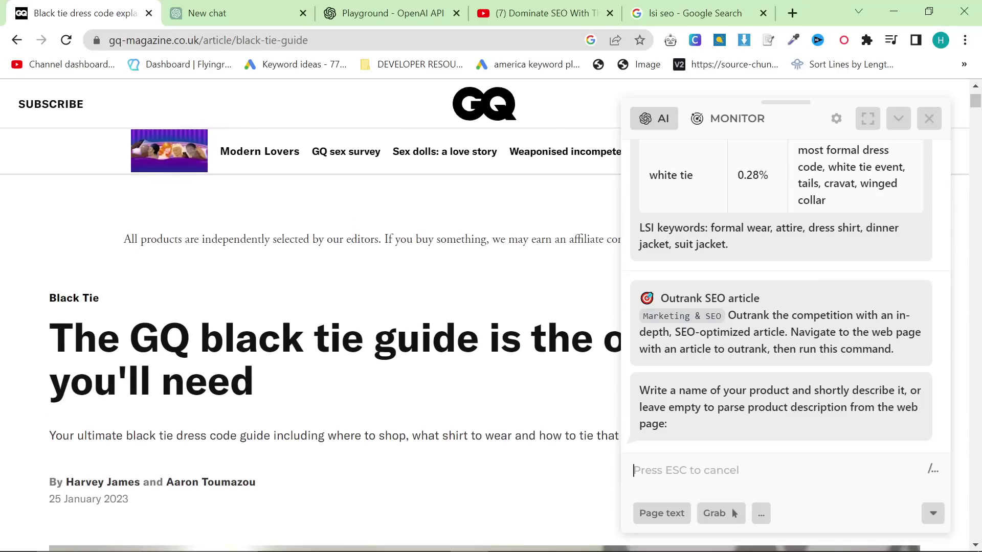
{"action": "left_click", "coordinate": [654, 516]}
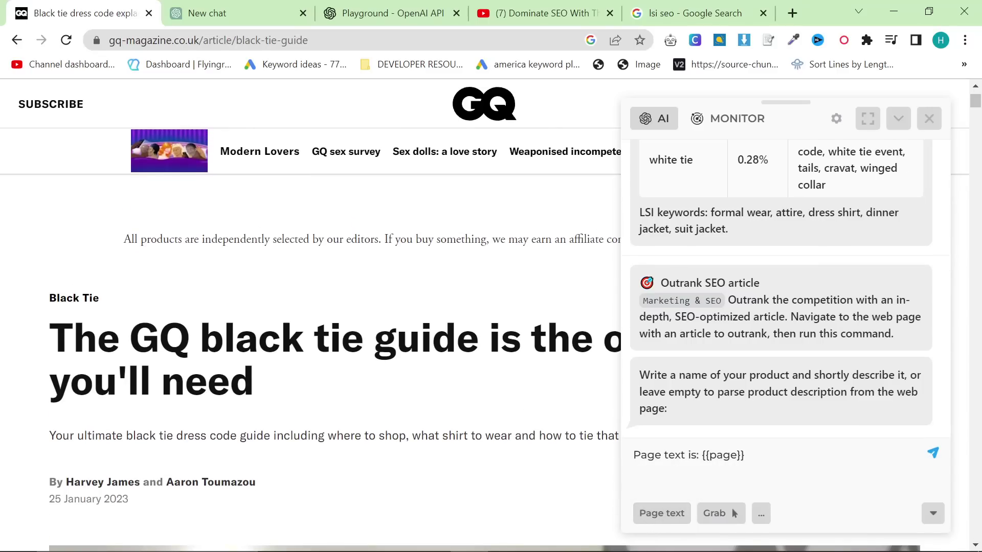
{"action": "key", "text": "Return"}
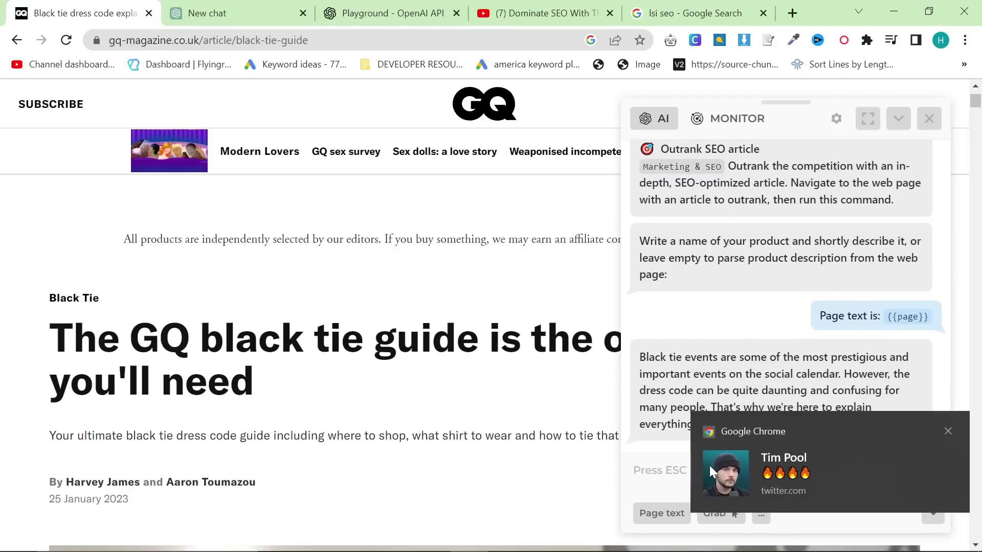
- Dismiss the Chrome notifications and return to the GQ window, clearing the stray character
{"action": "left_click", "coordinate": [948, 431]}
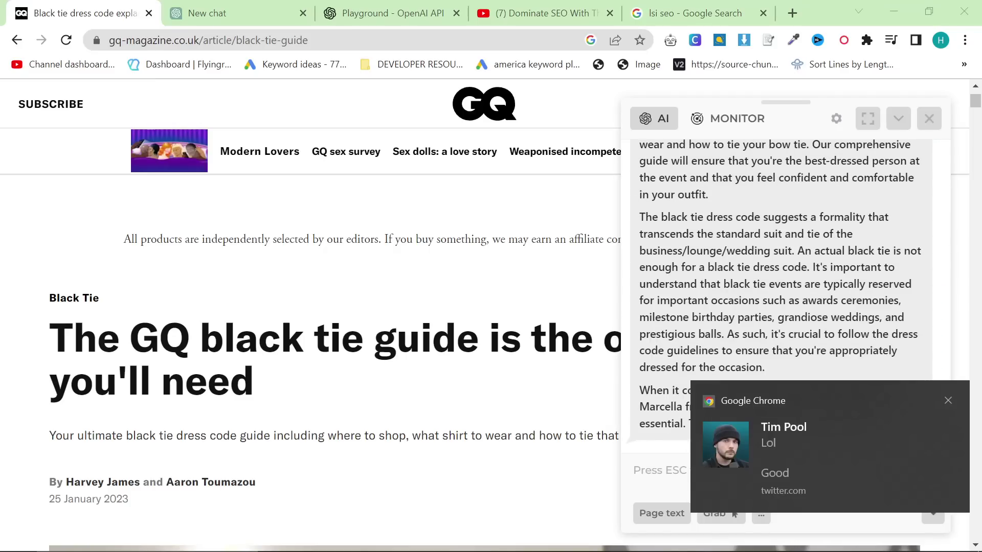
{"action": "left_click", "coordinate": [947, 402]}
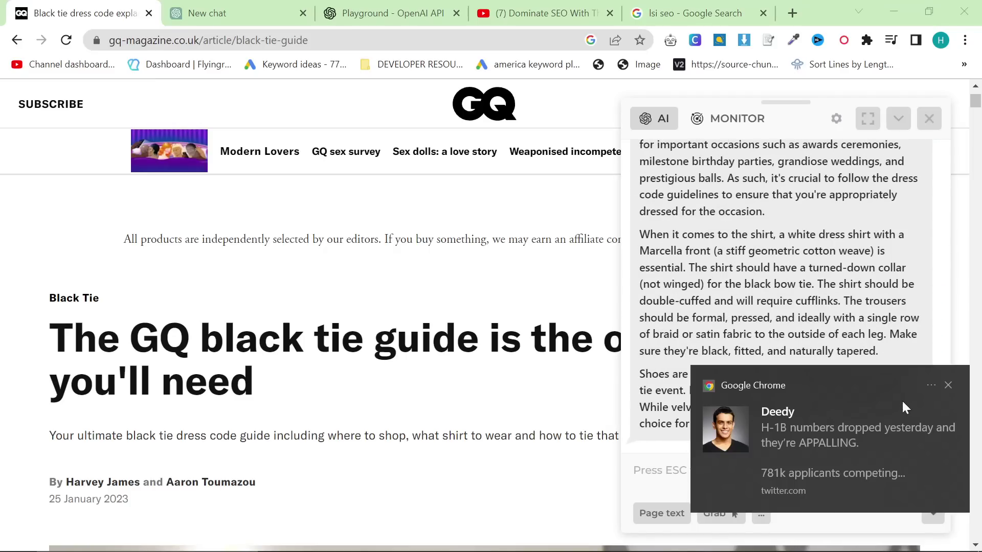
{"action": "left_click", "coordinate": [897, 416]}
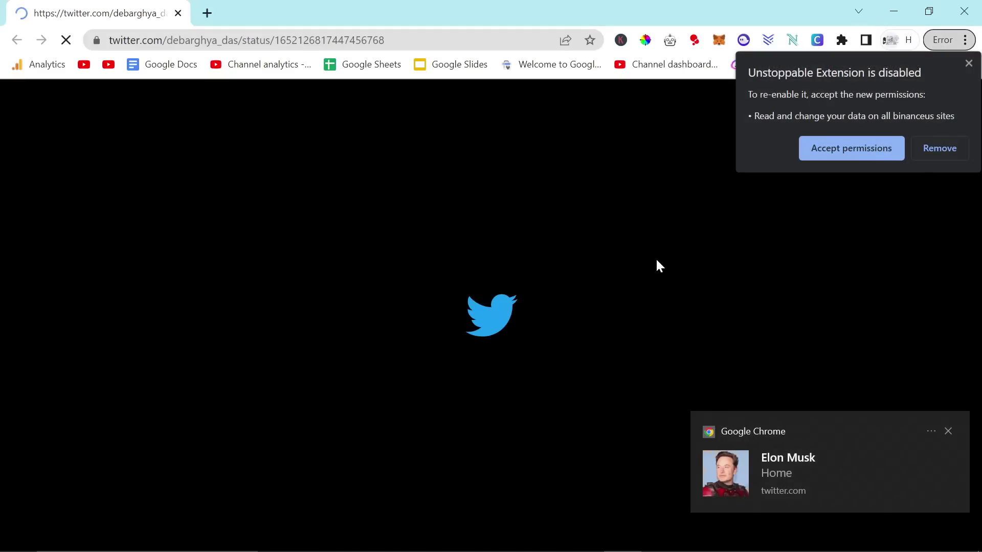
{"action": "left_click", "coordinate": [714, 534]}
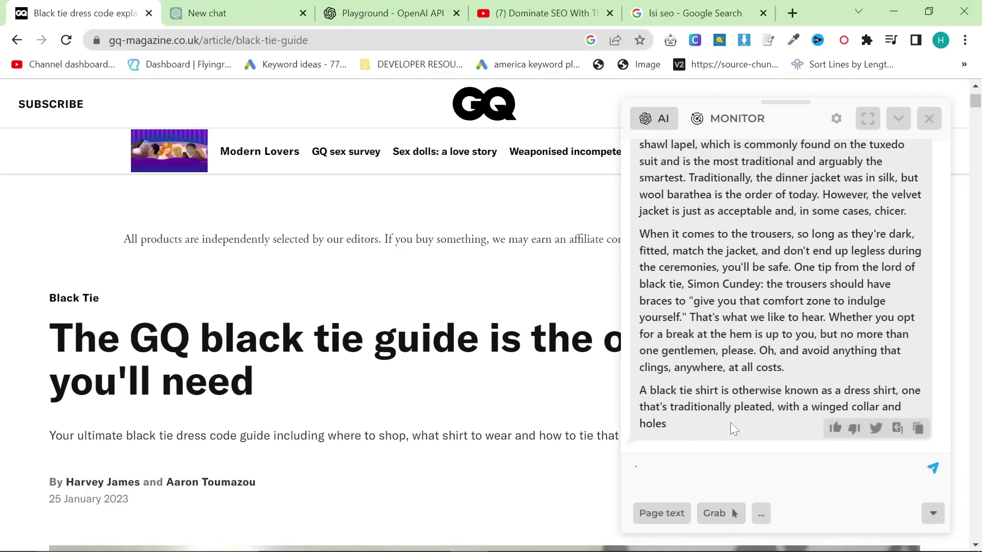
{"action": "key", "text": "BackSpace"}
- Paste HARPA's article into the ChatGPT prompt under 'Point of reference:' with a helper-use line
{"action": "left_click_drag", "start_coordinate": [705, 406], "coordinate": [639, 144]}
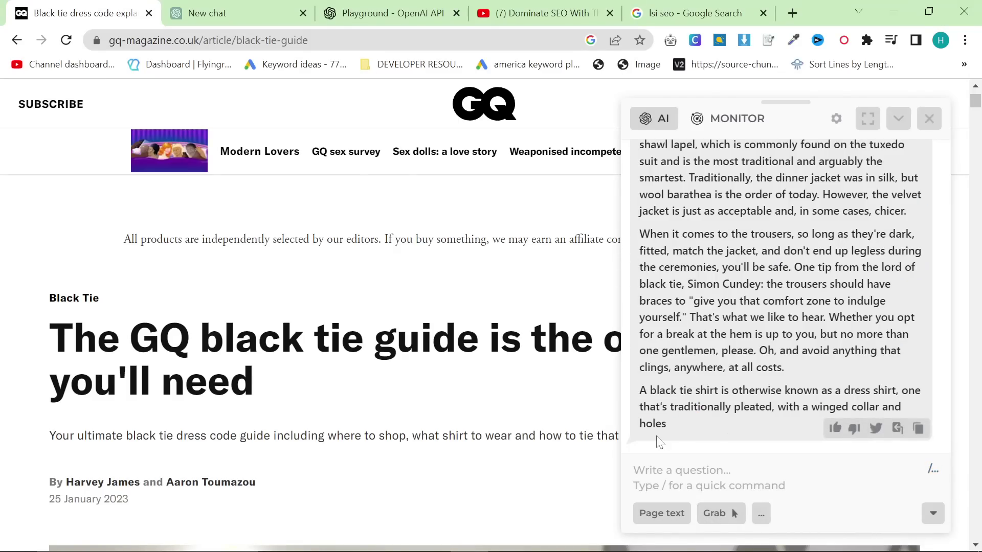
{"action": "left_click_drag", "start_coordinate": [667, 423], "coordinate": [632, 264]}
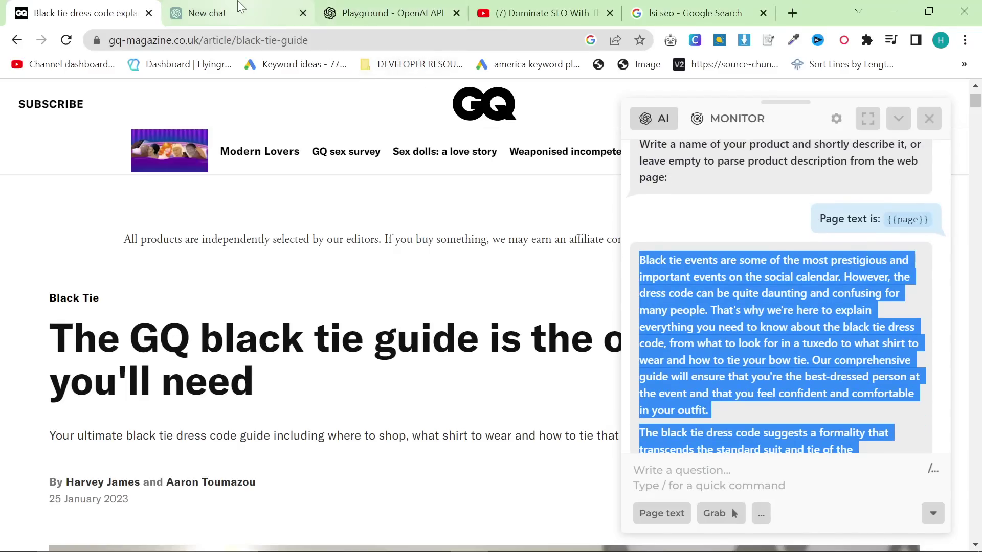
{"action": "left_click", "coordinate": [235, 13]}
{"action": "scroll", "coordinate": [485, 512], "scroll_direction": "down", "scroll_amount": 6}
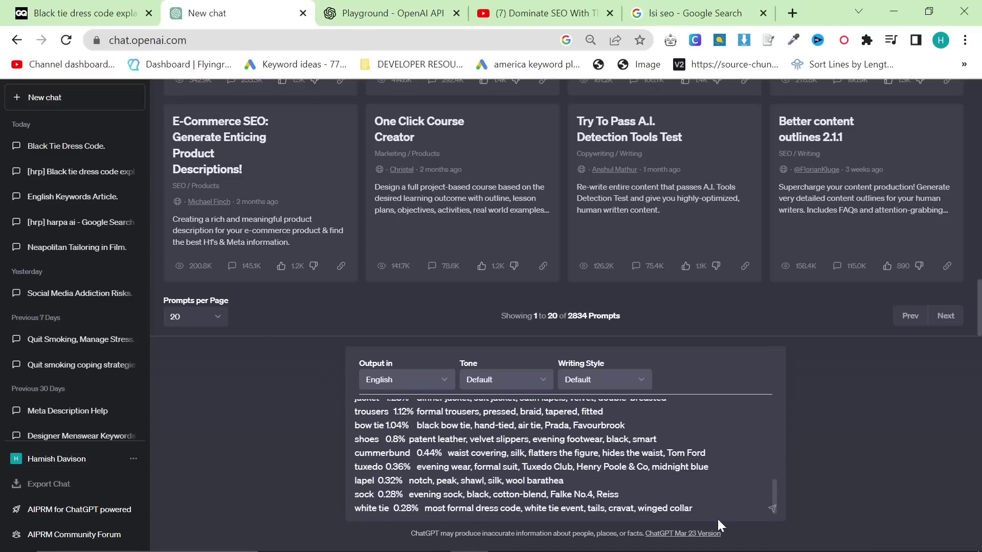
{"action": "key", "text": "shift+Return"}
{"action": "key", "text": "shift+Return"}
{"action": "key", "text": "shift+Return"}
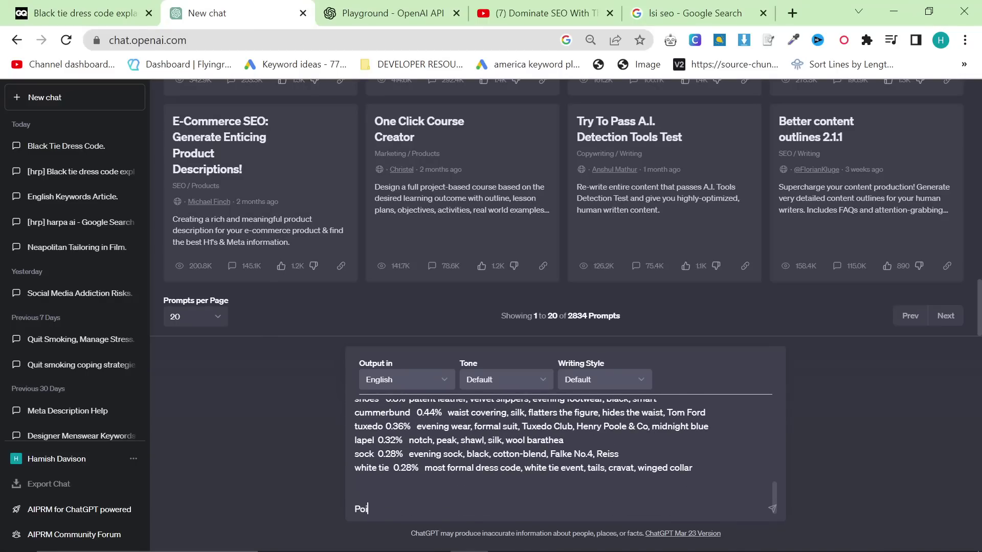
{"action": "type", "text": "Point of reference:"}
{"action": "key", "text": "shift+Return"}
{"action": "key", "text": "shift+Return"}
{"action": "key", "text": "ctrl+v"}
{"action": "scroll", "coordinate": [563, 455], "scroll_direction": "up", "scroll_amount": 15}
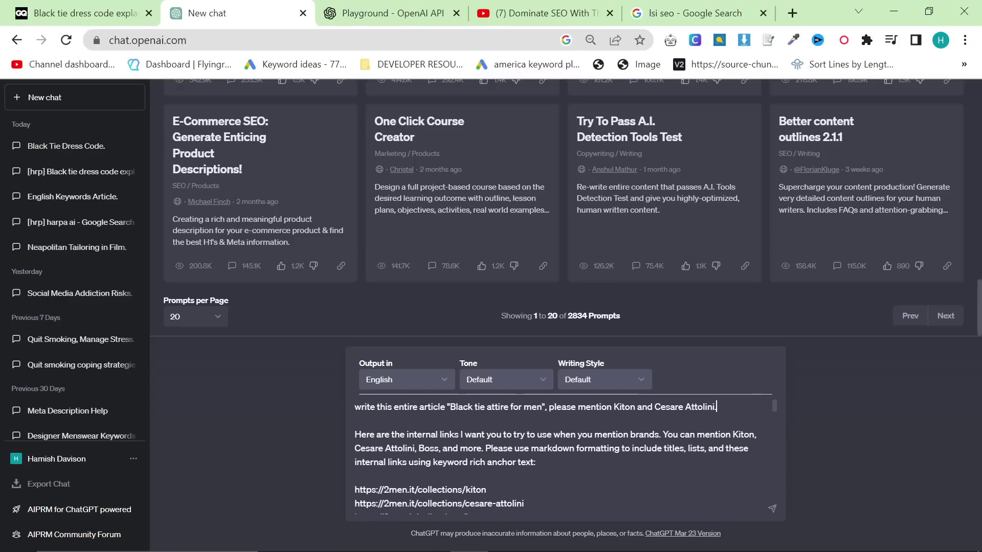
{"action": "type", "text": "Se the point of reference as a helper."}
- Switch the ChatGPT model to GPT-4 and check the full prompt
{"action": "scroll", "coordinate": [511, 460], "scroll_direction": "down", "scroll_amount": 3}
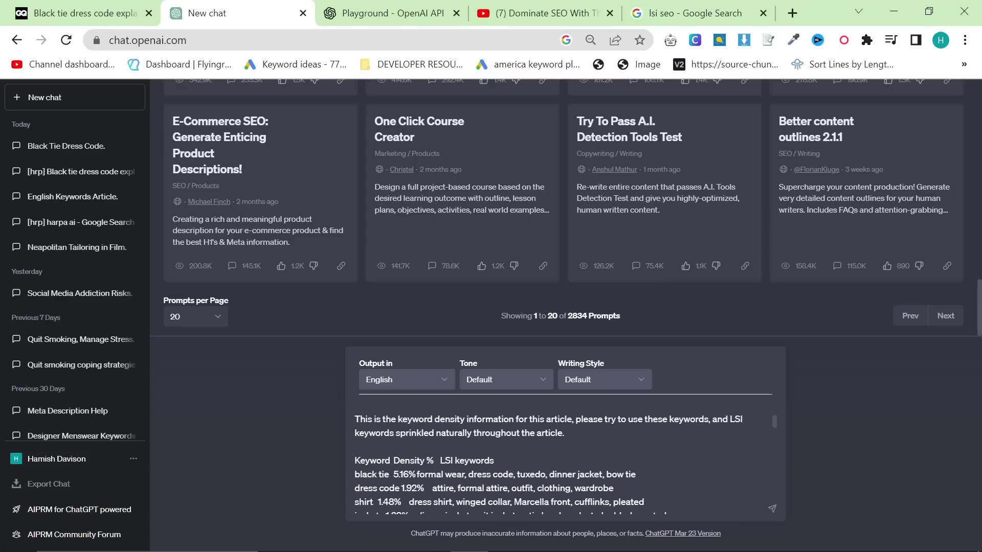
{"action": "scroll", "coordinate": [511, 460], "scroll_direction": "up", "scroll_amount": 3}
{"action": "scroll", "coordinate": [506, 220], "scroll_direction": "up", "scroll_amount": 15}
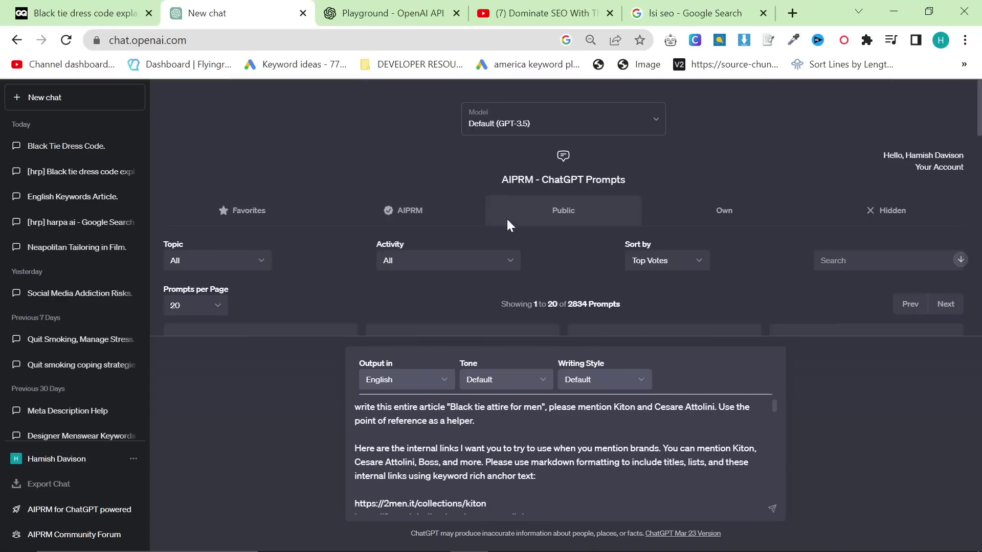
{"action": "left_click", "coordinate": [548, 123]}
{"action": "left_click", "coordinate": [539, 174]}
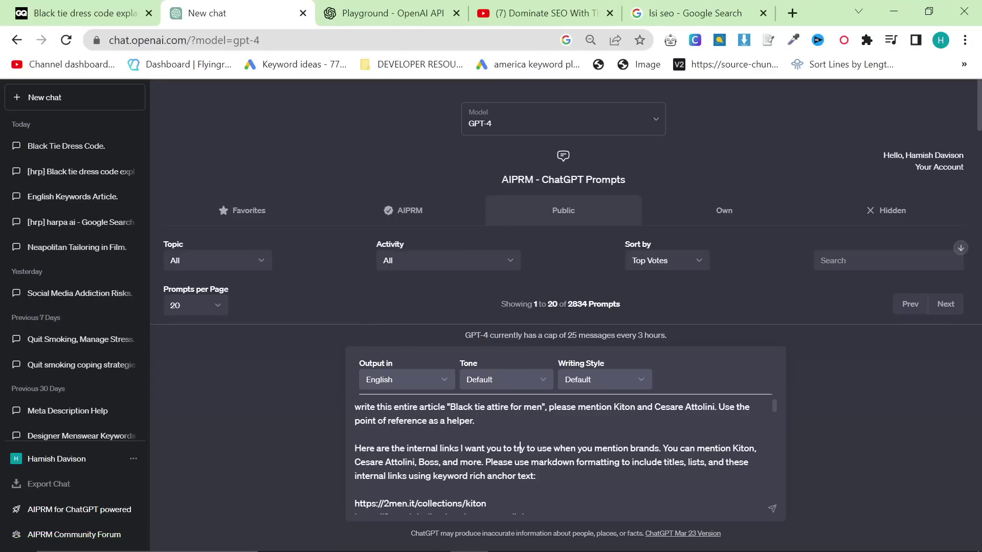
{"action": "key", "text": "ctrl+a"}
{"action": "scroll", "coordinate": [526, 455], "scroll_direction": "down", "scroll_amount": 10}
{"action": "left_click", "coordinate": [537, 468]}
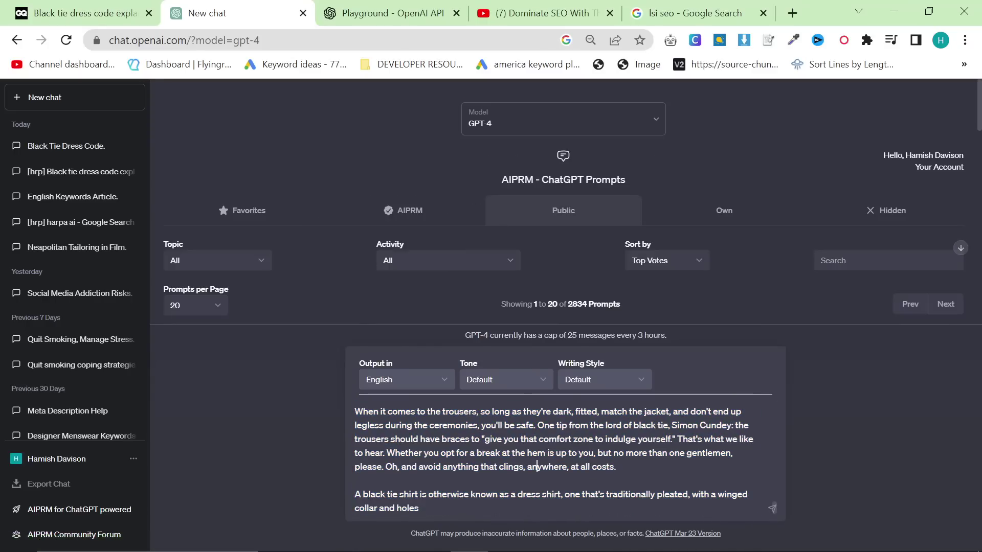
{"action": "scroll", "coordinate": [537, 468], "scroll_direction": "up", "scroll_amount": 10}
- Submit the prompt to GPT-4 and review the guide's title and section headings as they stream
{"action": "key", "text": "Return"}
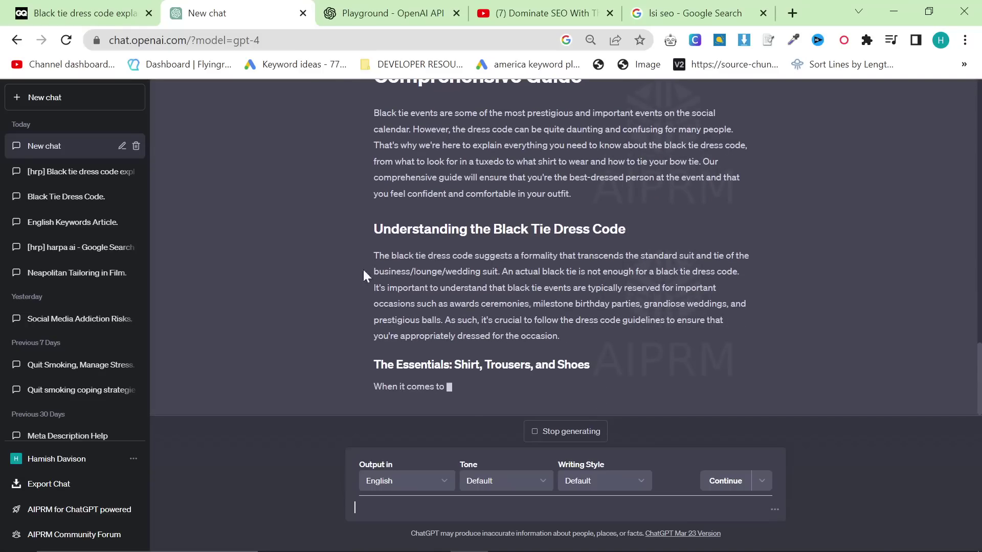
{"action": "scroll", "coordinate": [569, 278], "scroll_direction": "up", "scroll_amount": 2}
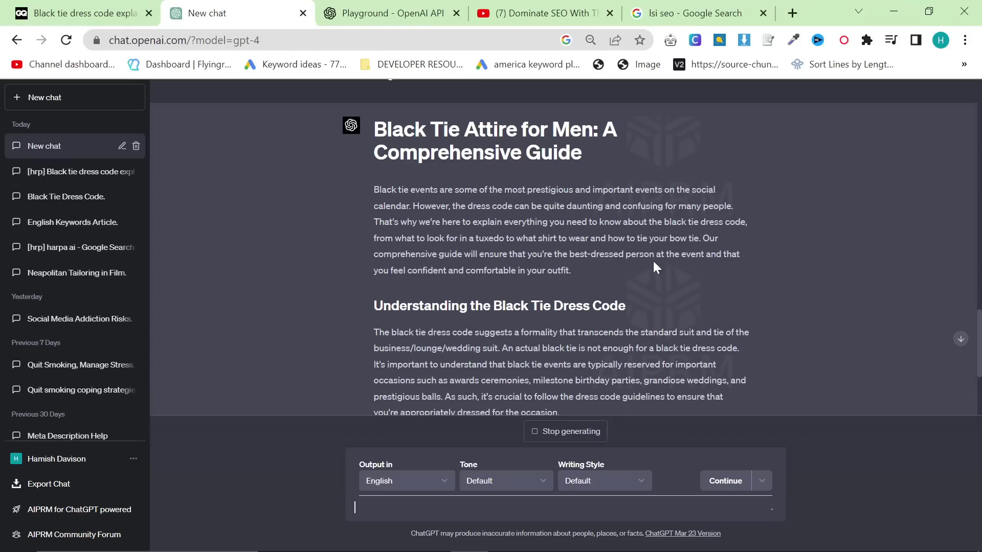
{"action": "left_click_drag", "start_coordinate": [426, 270], "coordinate": [568, 305]}
{"action": "scroll", "coordinate": [553, 285], "scroll_direction": "down", "scroll_amount": 4}
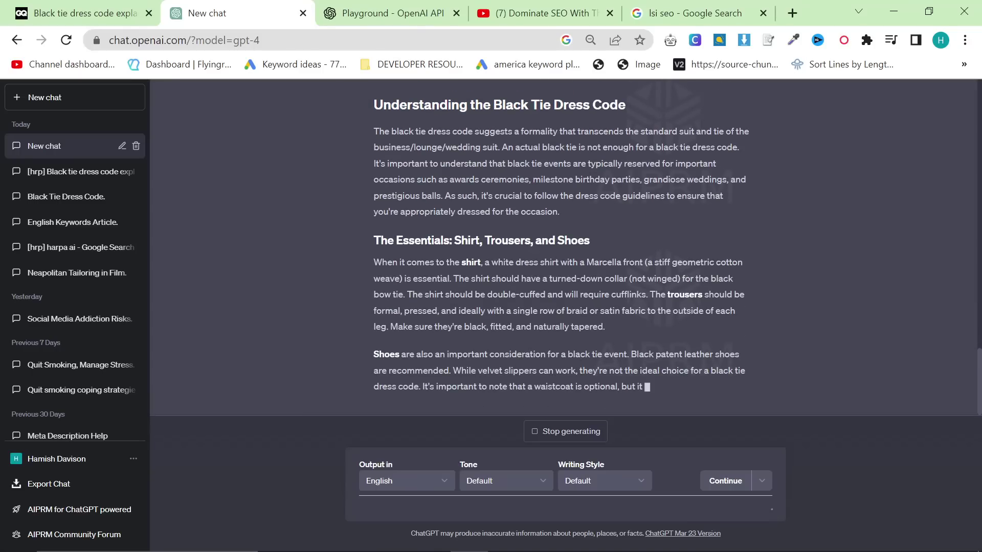
{"action": "scroll", "coordinate": [672, 365], "scroll_direction": "up", "scroll_amount": 6}
{"action": "scroll", "coordinate": [670, 353], "scroll_direction": "down", "scroll_amount": 6}
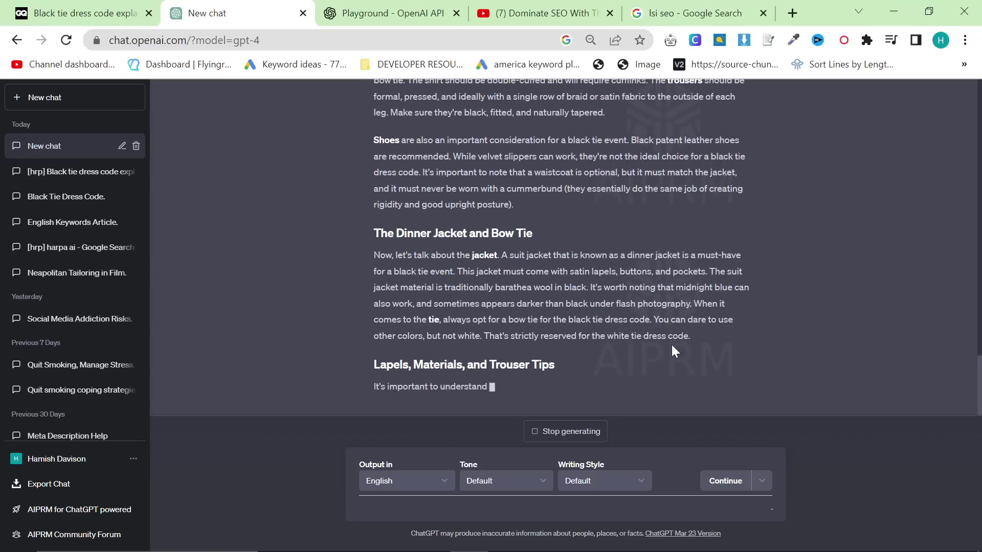
- Put the Playground in chat mode with gpt-4 and paste the article prompt as the system message
{"action": "left_click", "coordinate": [392, 13]}
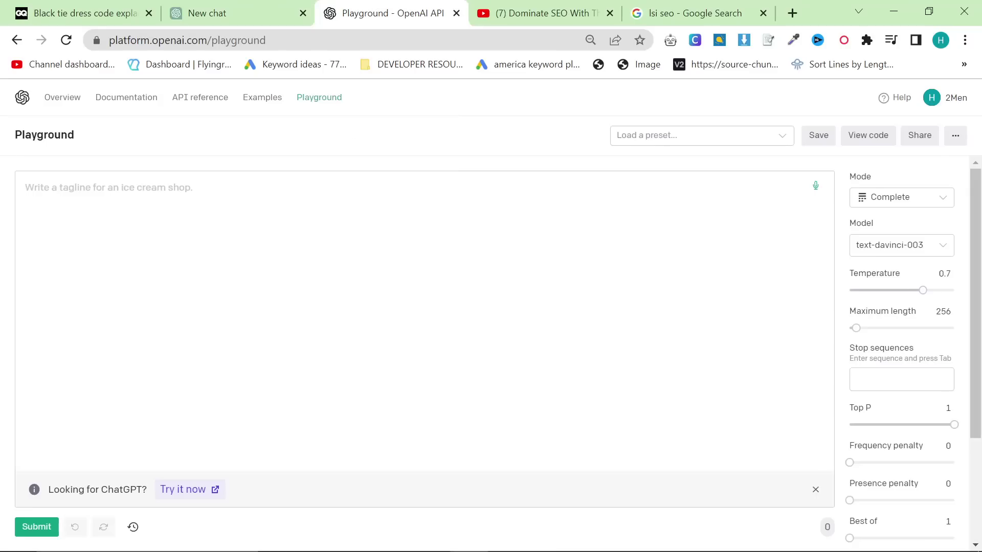
{"action": "left_click", "coordinate": [901, 199]}
{"action": "left_click", "coordinate": [910, 254]}
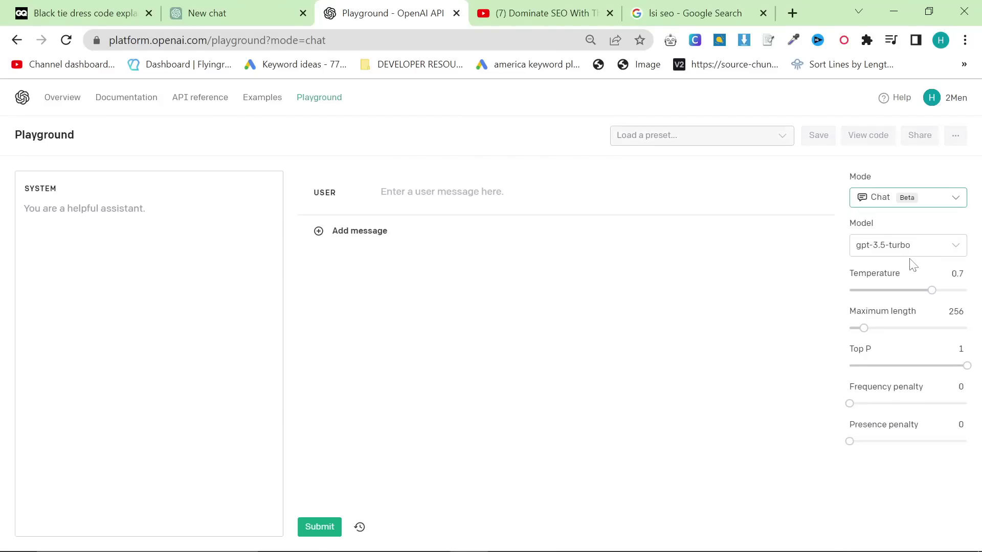
{"action": "left_click", "coordinate": [900, 246]}
{"action": "left_click", "coordinate": [869, 291]}
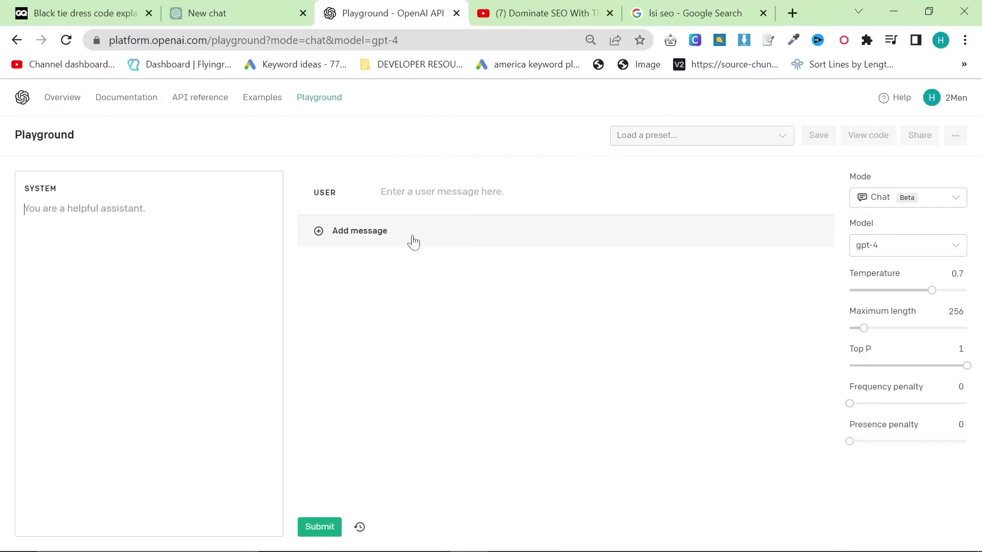
{"action": "key", "text": "ctrl+v"}
{"action": "scroll", "coordinate": [143, 358], "scroll_direction": "up", "scroll_amount": 15}
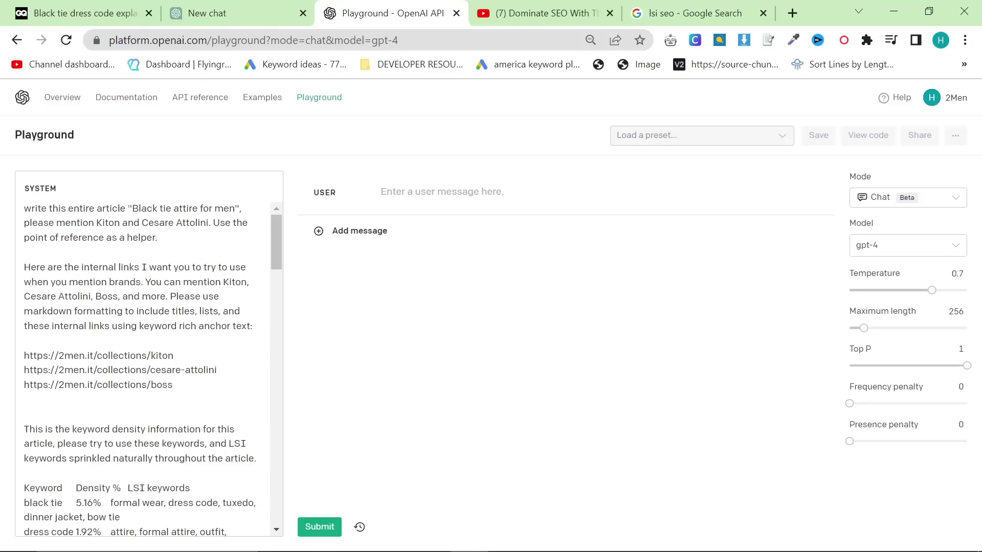
{"action": "key", "text": "ctrl+shift+Right"}
{"action": "key", "text": "ctrl+shift+Right"}
{"action": "key", "text": "ctrl+shift+Right"}
{"action": "key", "text": "ctrl+shift+Right"}
{"action": "key", "text": "ctrl+shift+Right"}
{"action": "key", "text": "BackSpace"}
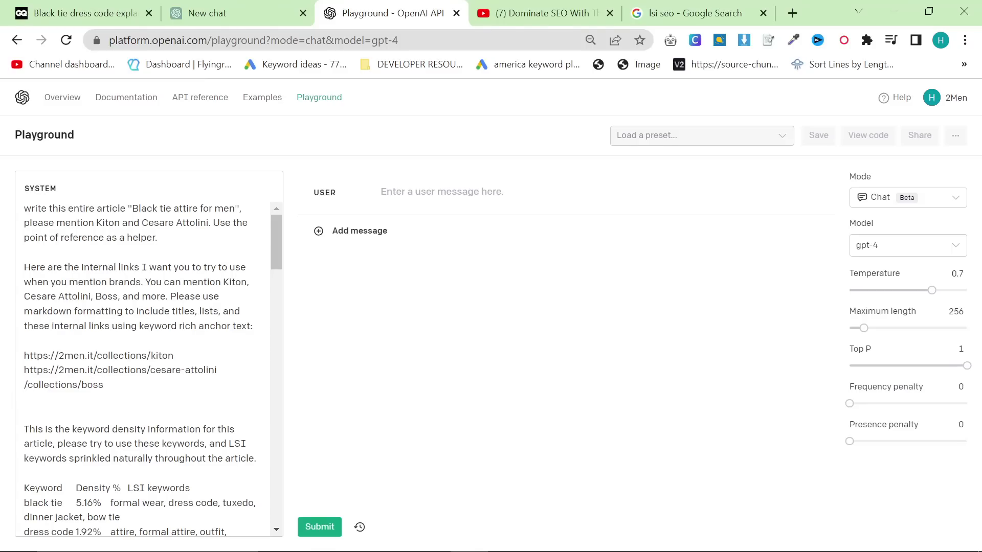
{"action": "key", "text": "ctrl+shift+Left"}
{"action": "key", "text": "ctrl+shift+Left"}
{"action": "key", "text": "ctrl+shift+Left"}
{"action": "key", "text": "ctrl+shift+Left"}
{"action": "key", "text": "BackSpace"}
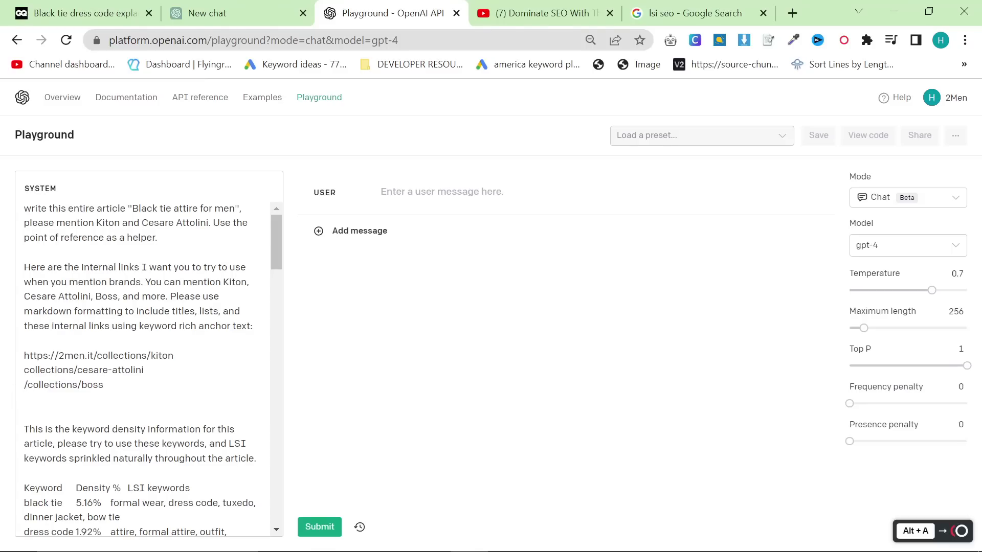
{"action": "key", "text": "ctrl+shift+Left"}
{"action": "key", "text": "ctrl+shift+Left"}
{"action": "key", "text": "ctrl+shift+Left"}
{"action": "key", "text": "ctrl+shift+Left"}
{"action": "key", "text": "BackSpace"}
{"action": "type", "text": "/"}
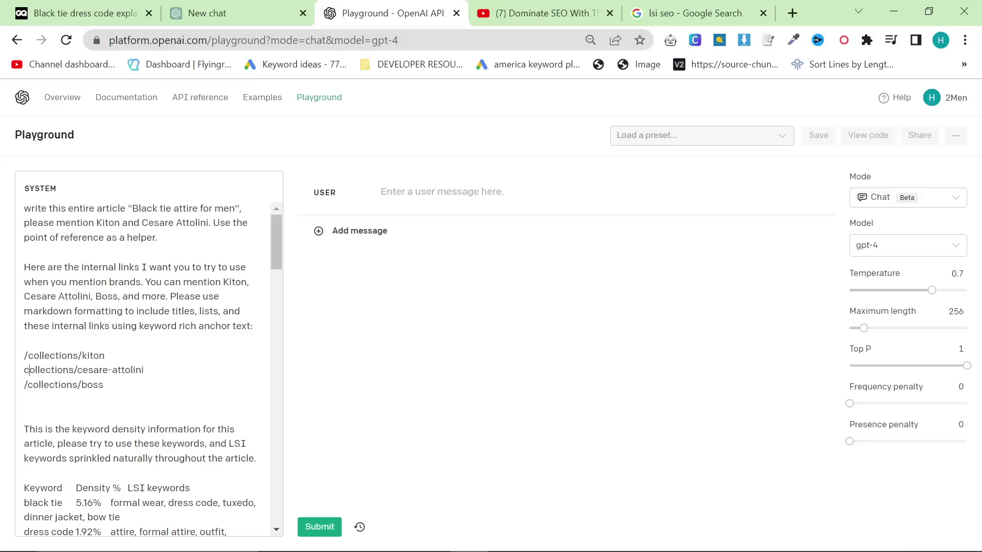
{"action": "key", "text": "Down"}
{"action": "key", "text": "Home"}
{"action": "type", "text": "/"}
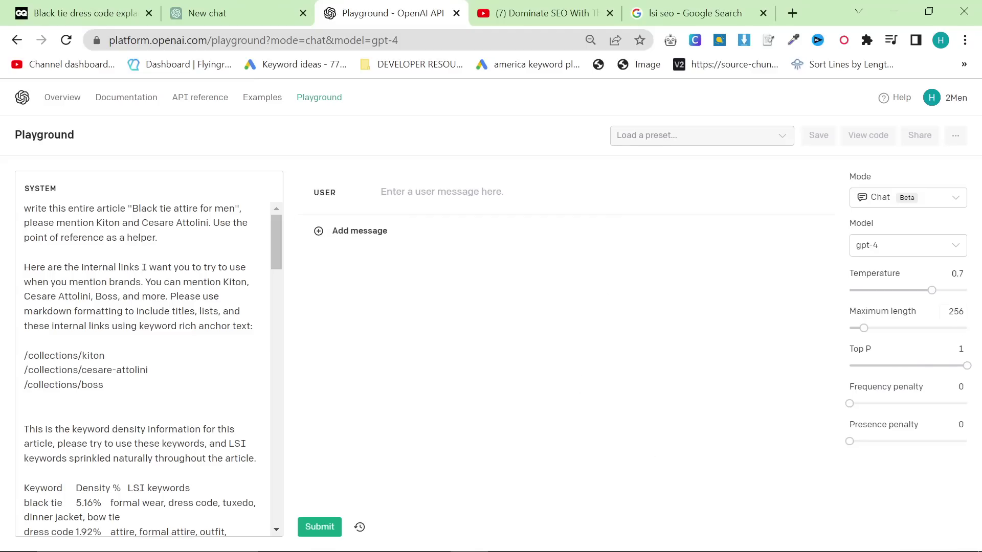
- Set temperature 1 and maximum length 2048, then submit
{"action": "left_click_drag", "start_coordinate": [937, 289], "coordinate": [971, 291]}
{"action": "left_click_drag", "start_coordinate": [861, 330], "coordinate": [966, 328]}
{"action": "left_click", "coordinate": [320, 527]}
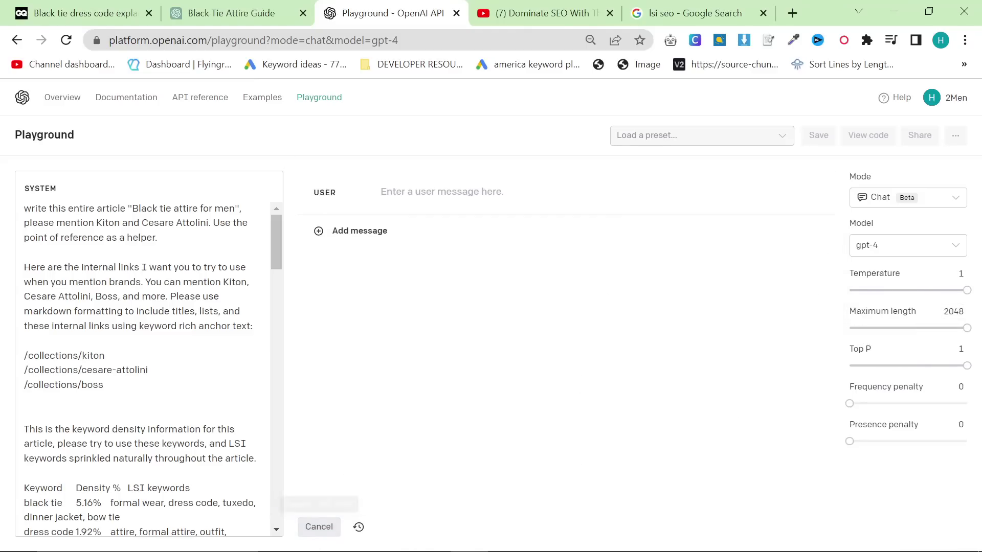
- Check the ChatGPT article's progress, then go back to the Playground
{"action": "left_click", "coordinate": [257, 6]}
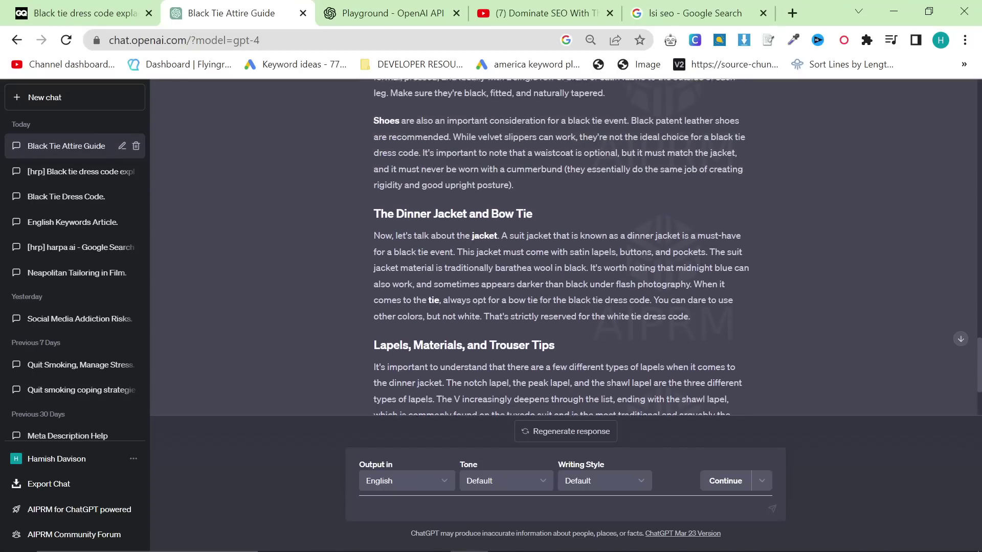
{"action": "scroll", "coordinate": [493, 412], "scroll_direction": "down", "scroll_amount": 2}
{"action": "scroll", "coordinate": [479, 329], "scroll_direction": "up", "scroll_amount": 7}
{"action": "scroll", "coordinate": [478, 330], "scroll_direction": "down", "scroll_amount": 3}
{"action": "scroll", "coordinate": [478, 330], "scroll_direction": "up", "scroll_amount": 3}
{"action": "scroll", "coordinate": [473, 350], "scroll_direction": "down", "scroll_amount": 6}
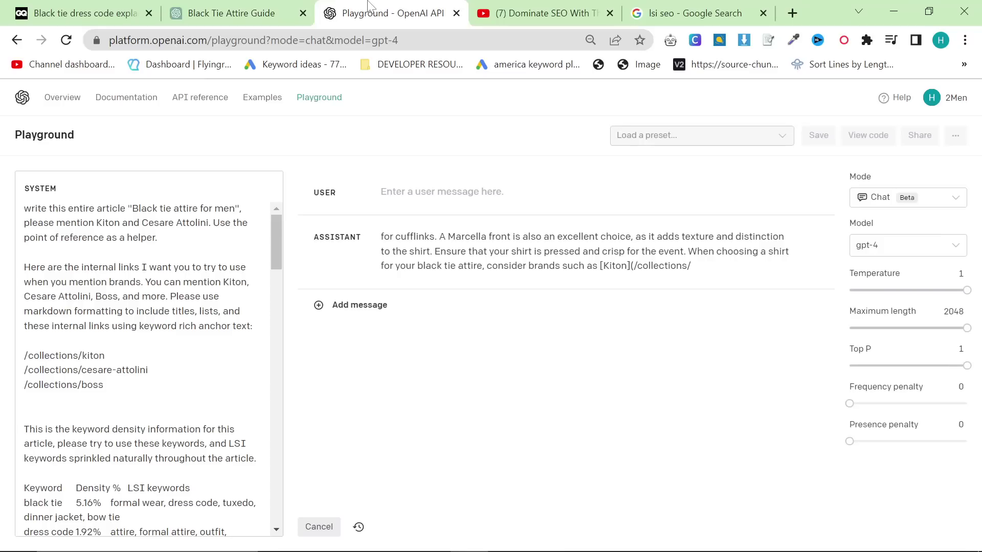
{"action": "left_click", "coordinate": [383, 13]}
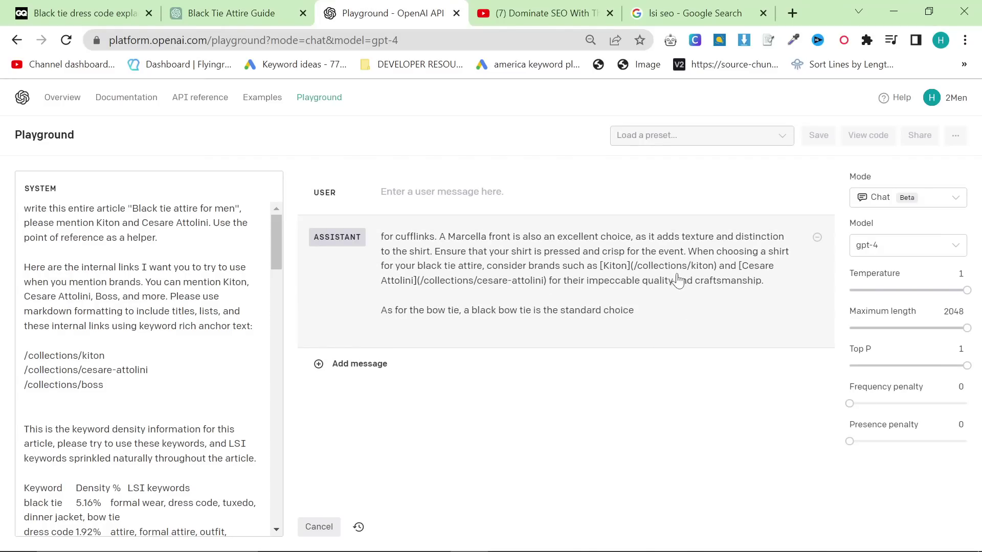
- Stop the Playground reply, delete the text after the keyword table and select the whole system prompt
{"action": "left_click", "coordinate": [318, 526]}
{"action": "scroll", "coordinate": [143, 353], "scroll_direction": "down", "scroll_amount": 15}
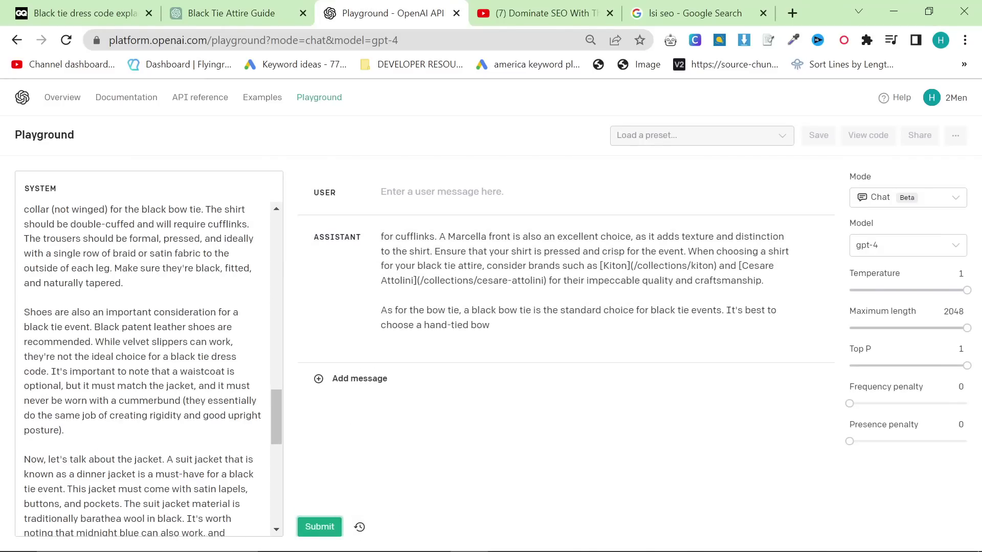
{"action": "scroll", "coordinate": [143, 353], "scroll_direction": "up", "scroll_amount": 8}
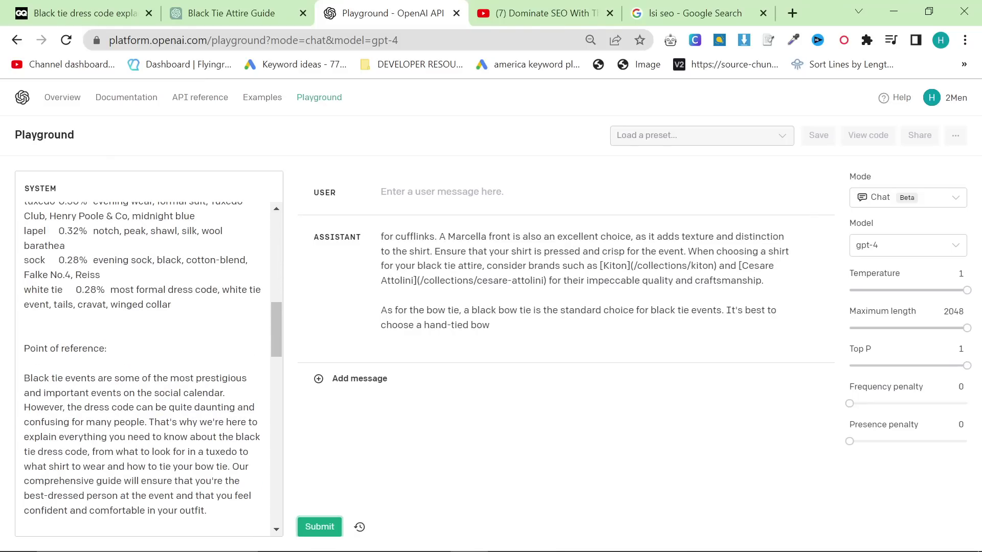
{"action": "key", "text": "shift+Page_Down"}
{"action": "key", "text": "shift+Page_Down"}
{"action": "key", "text": "shift+Page_Down"}
{"action": "key", "text": "Delete"}
{"action": "scroll", "coordinate": [143, 358], "scroll_direction": "up", "scroll_amount": 3}
{"action": "key", "text": "alt+a"}
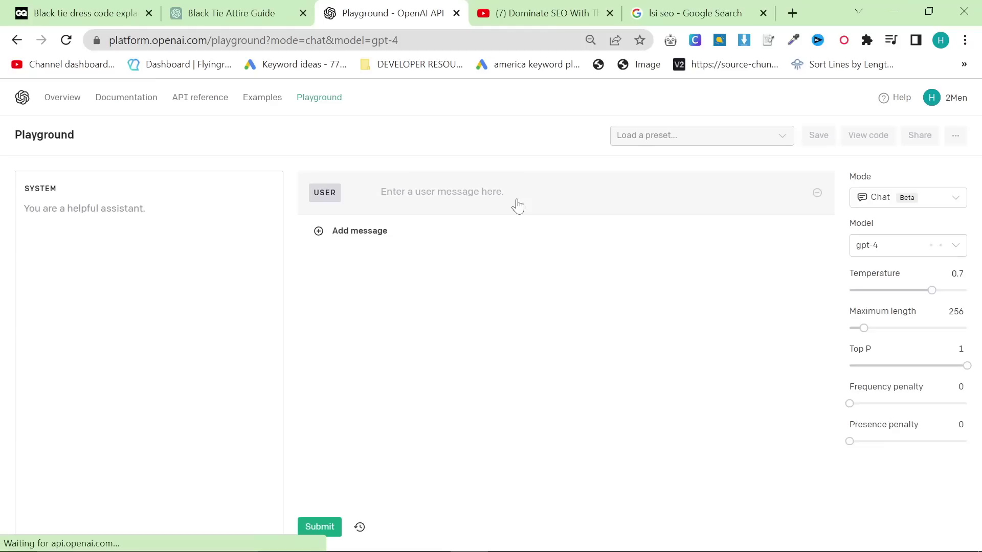
- Set temperature 1 and maximum length 2048 and paste the saved prompt into the System box
{"action": "left_click_drag", "start_coordinate": [926, 296], "coordinate": [966, 294]}
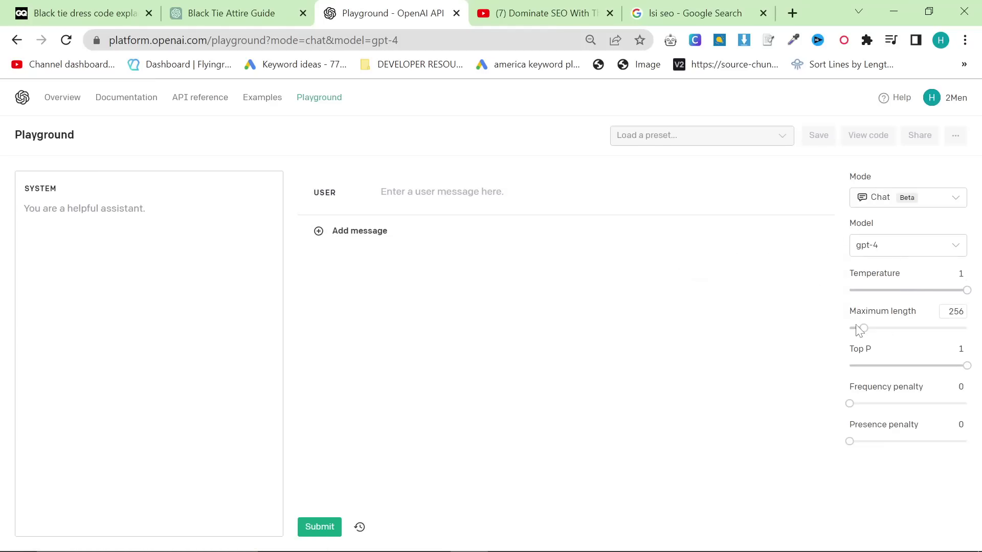
{"action": "left_click_drag", "start_coordinate": [863, 328], "coordinate": [967, 327]}
{"action": "key", "text": "ctrl+v"}
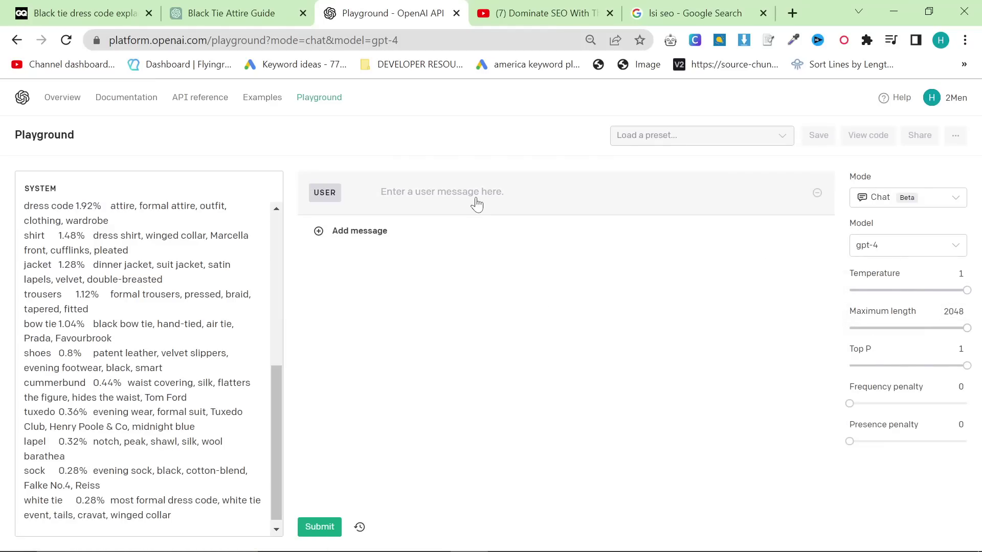
- Move the prompt's opening instruction into the user message and submit it
{"action": "scroll", "coordinate": [148, 368], "scroll_direction": "up", "scroll_amount": 10}
{"action": "left_click_drag", "start_coordinate": [157, 237], "coordinate": [2, 200]}
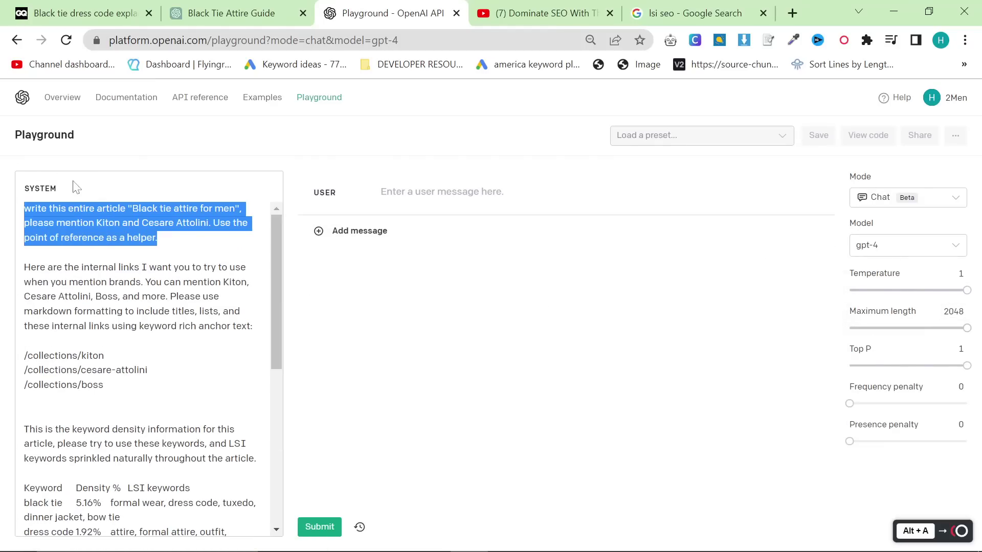
{"action": "key", "text": "ctrl+x"}
{"action": "key", "text": "Delete"}
{"action": "key", "text": "Delete"}
{"action": "left_click", "coordinate": [441, 191]}
{"action": "key", "text": "ctrl+v"}
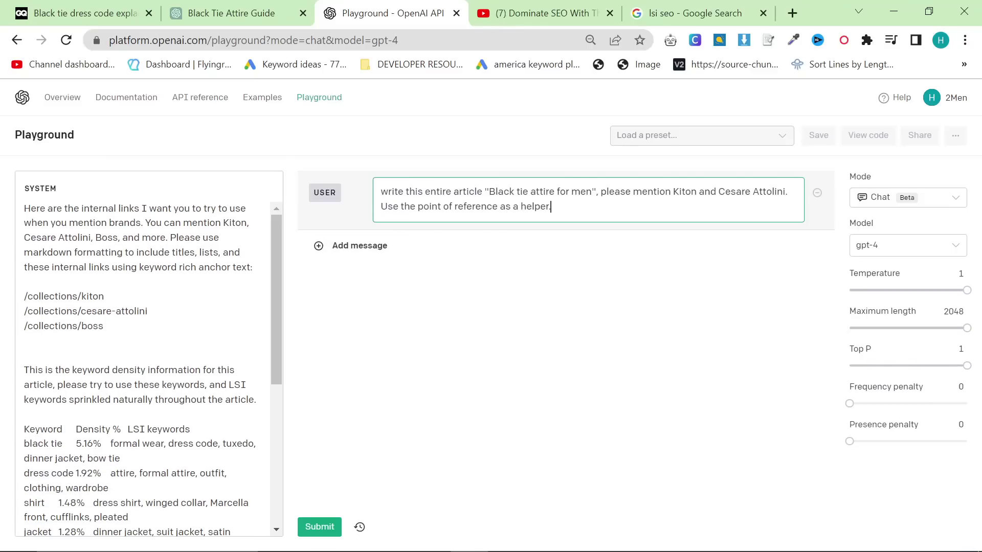
{"action": "left_click", "coordinate": [317, 525]}
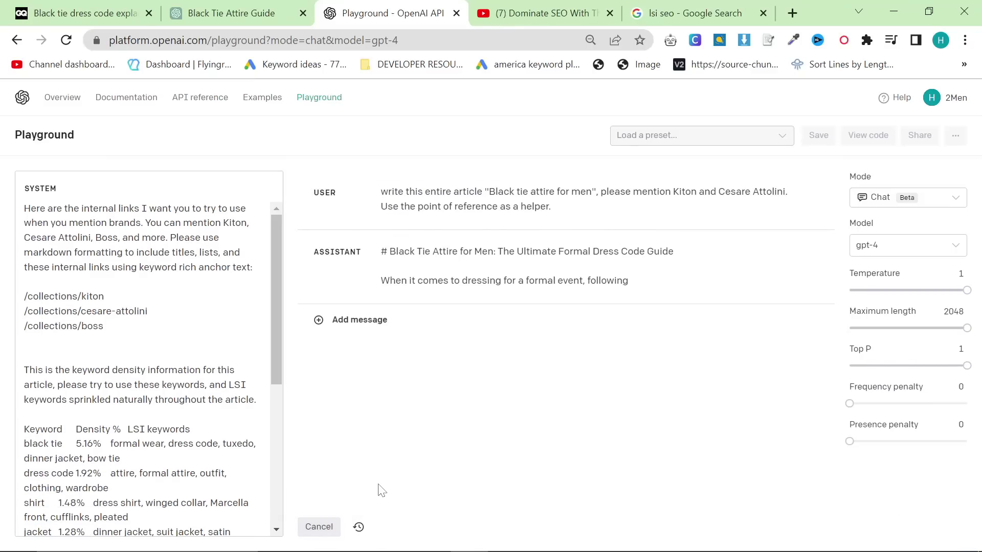
{"action": "left_click", "coordinate": [231, 13]}
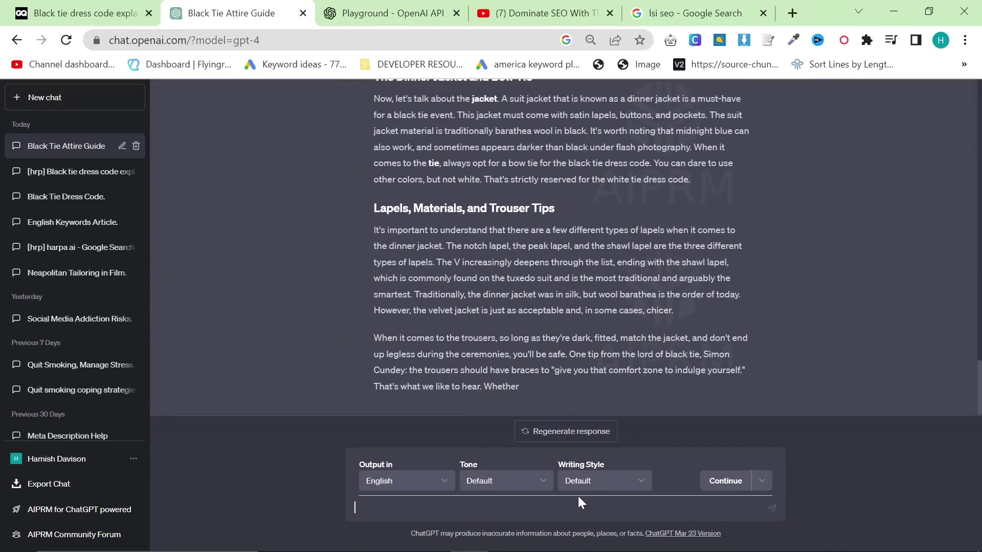
- Ask ChatGPT to 'continue from where you left off', then return to the Playground
{"action": "type", "text": "continue from where you left off"}
{"action": "key", "text": "Return"}
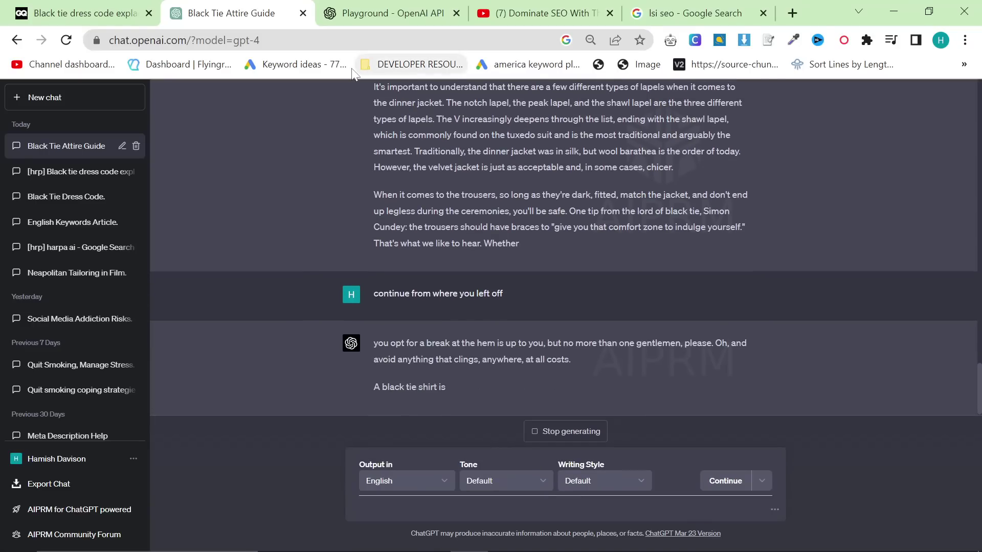
{"action": "left_click", "coordinate": [391, 13]}
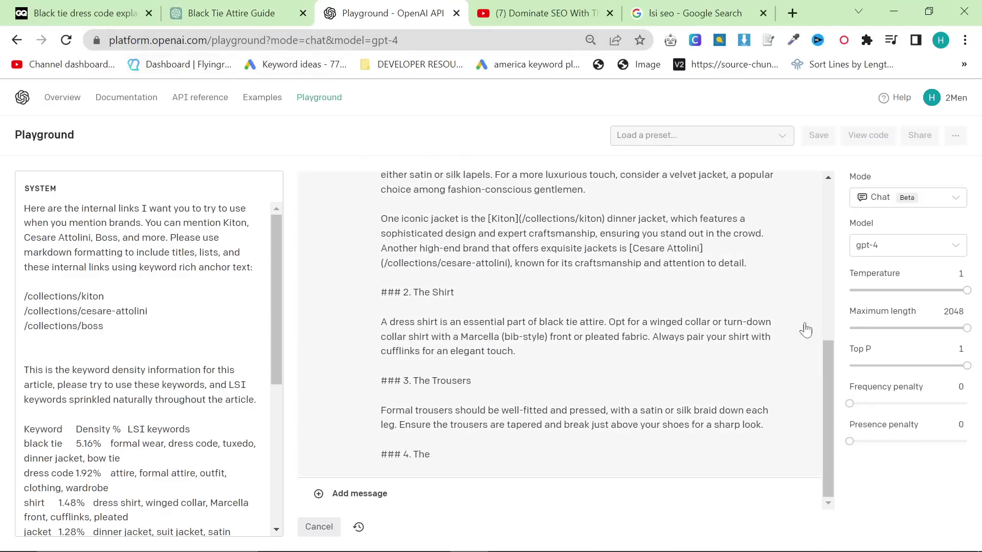
- Keep gpt-4 selected as the Playground model while the article streams
{"action": "left_click", "coordinate": [879, 246]}
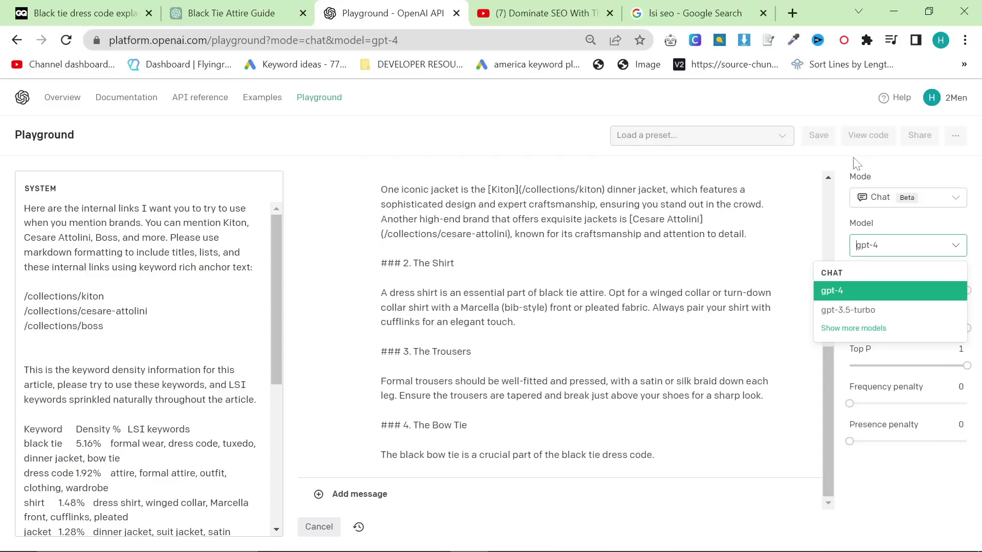
{"action": "left_click", "coordinate": [907, 252]}
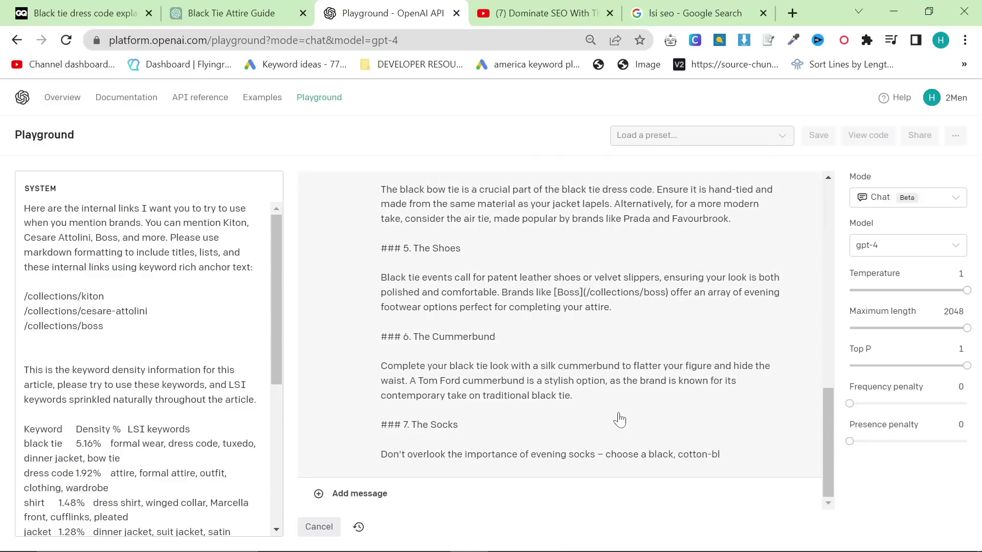
- Select the whole Black Tie Attire for Men reply in ChatGPT, from 'In Conclusion' up to the title
{"action": "key", "text": "ctrl+shift+Tab"}
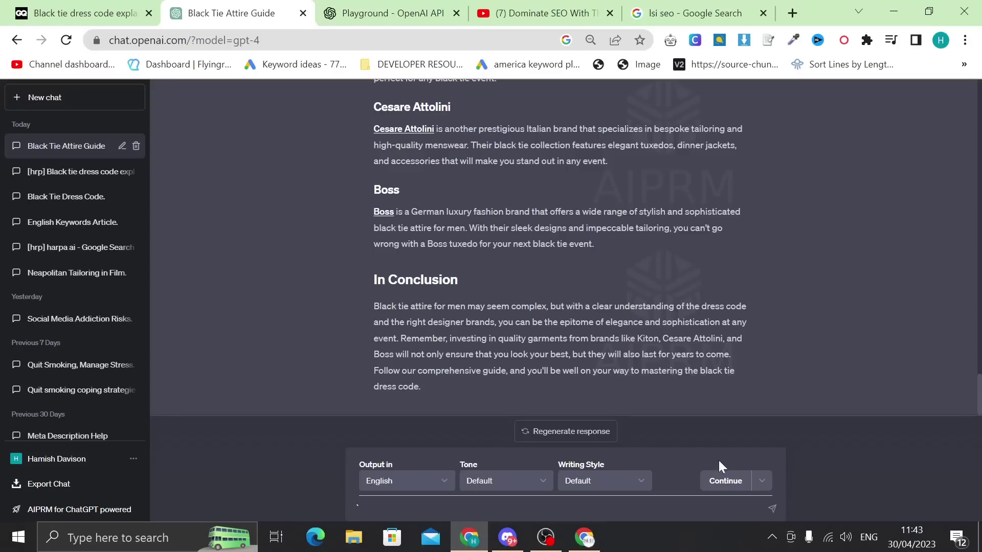
{"action": "scroll", "coordinate": [687, 424], "scroll_direction": "up", "scroll_amount": 5}
{"action": "scroll", "coordinate": [563, 247], "scroll_direction": "down", "scroll_amount": 2}
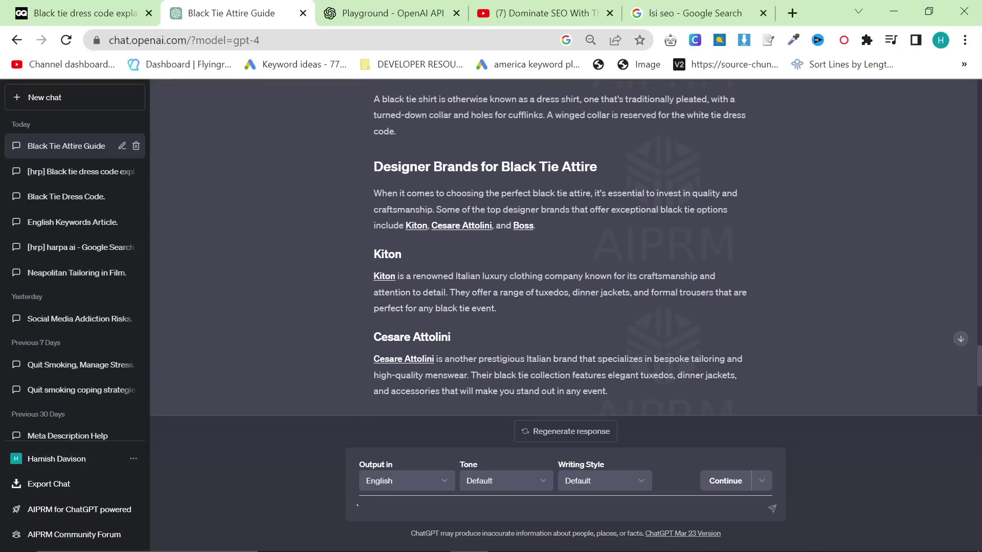
{"action": "scroll", "coordinate": [471, 292], "scroll_direction": "up", "scroll_amount": 4}
{"action": "scroll", "coordinate": [471, 293], "scroll_direction": "down", "scroll_amount": 3}
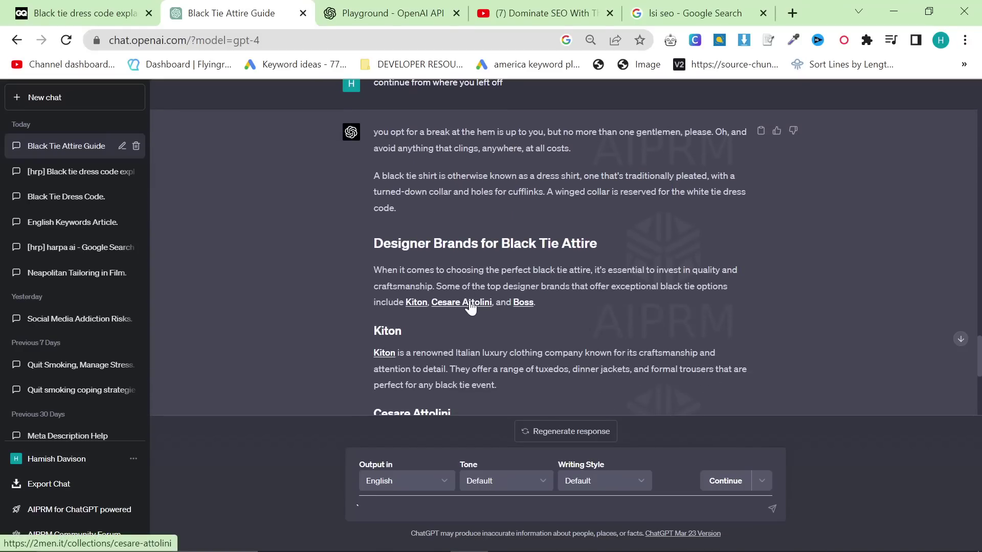
{"action": "scroll", "coordinate": [470, 305], "scroll_direction": "down", "scroll_amount": 6}
{"action": "left_click_drag", "start_coordinate": [414, 386], "coordinate": [365, 88]}
{"action": "left_click_drag", "start_coordinate": [360, 148], "coordinate": [348, 130]}
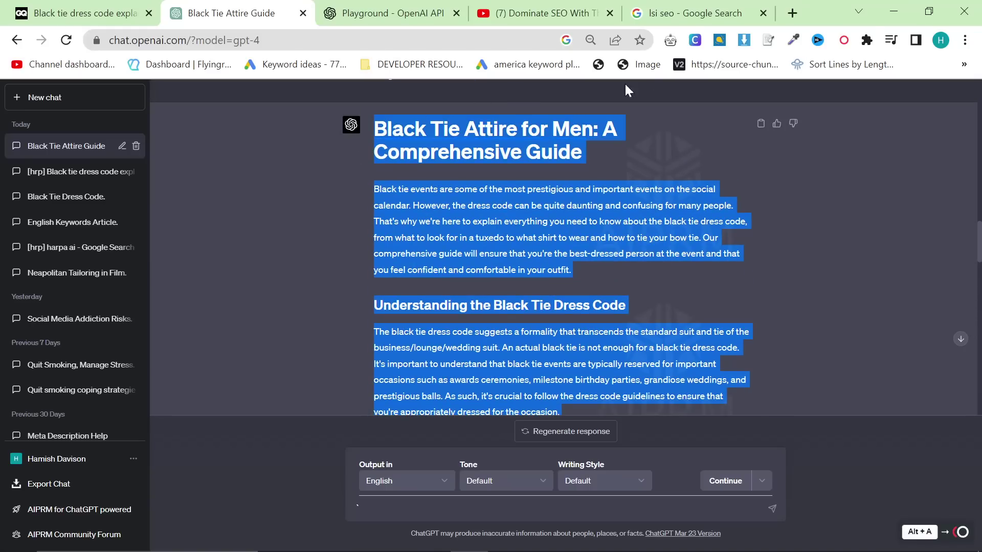
- Replace the lsi seo search page with Google Docs by entering 'doc' in the address bar
{"action": "left_click", "coordinate": [651, 15]}
{"action": "left_click", "coordinate": [557, 30]}
{"action": "type", "text": "doc"}
{"action": "key", "text": "Return"}
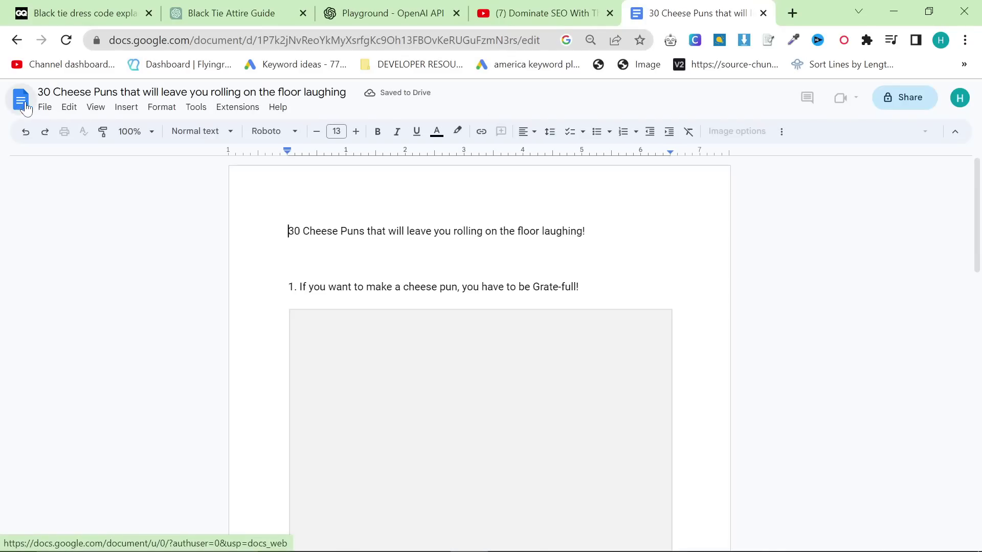
- Start a new blank document from the Google Docs home page
{"action": "left_click", "coordinate": [21, 101]}
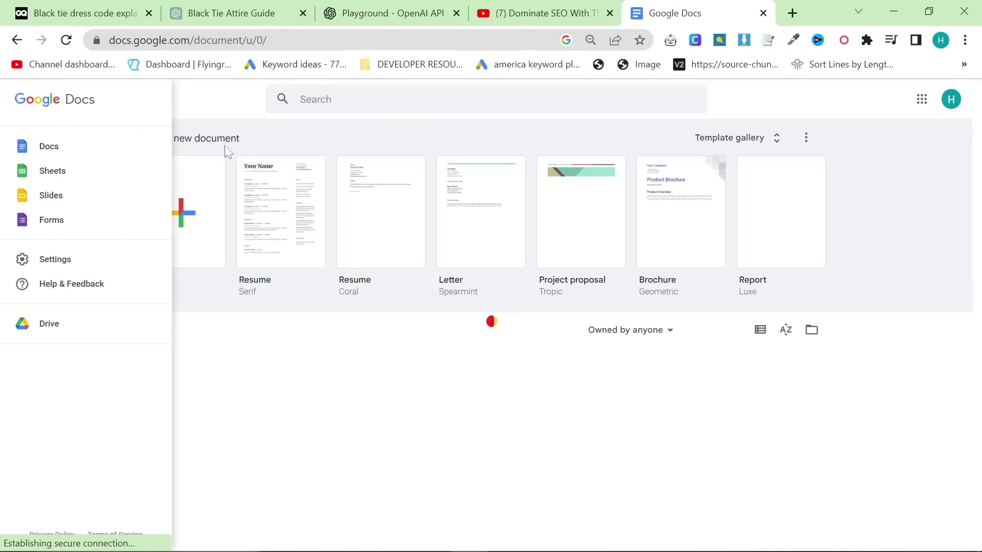
{"action": "left_click", "coordinate": [234, 148]}
{"action": "left_click", "coordinate": [203, 189]}
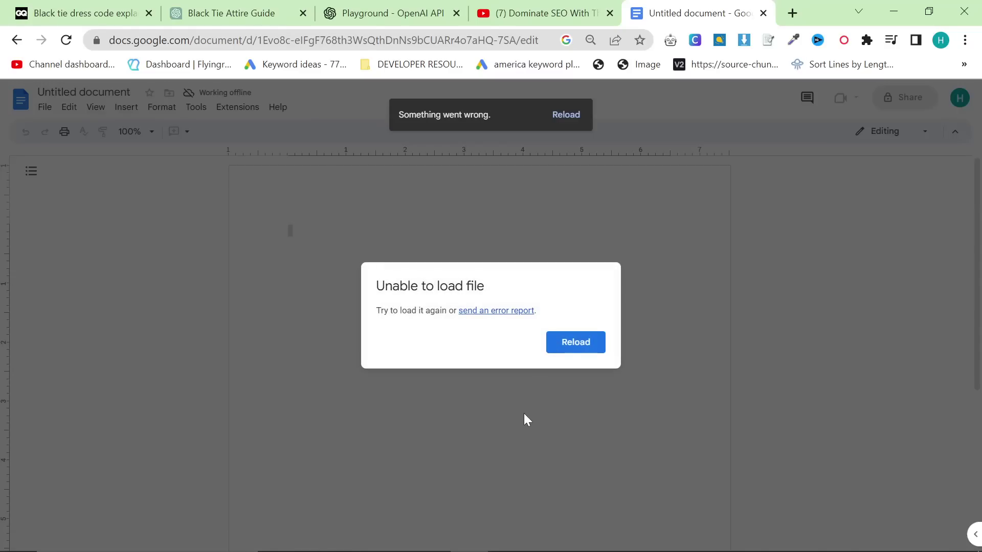
- Retry the failing Untitled document, dismiss the error, and reload Google Docs with F5
{"action": "left_click", "coordinate": [567, 354]}
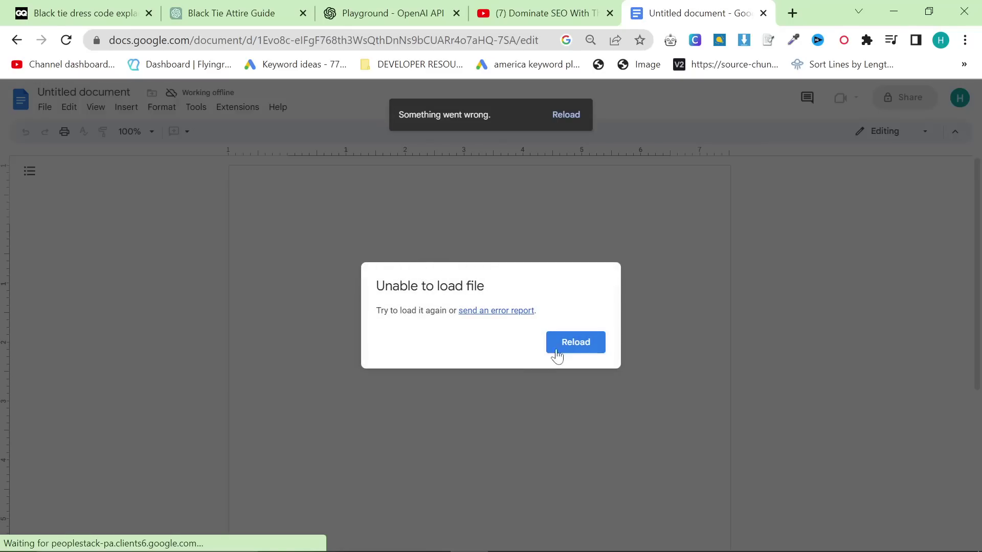
{"action": "left_click", "coordinate": [557, 349]}
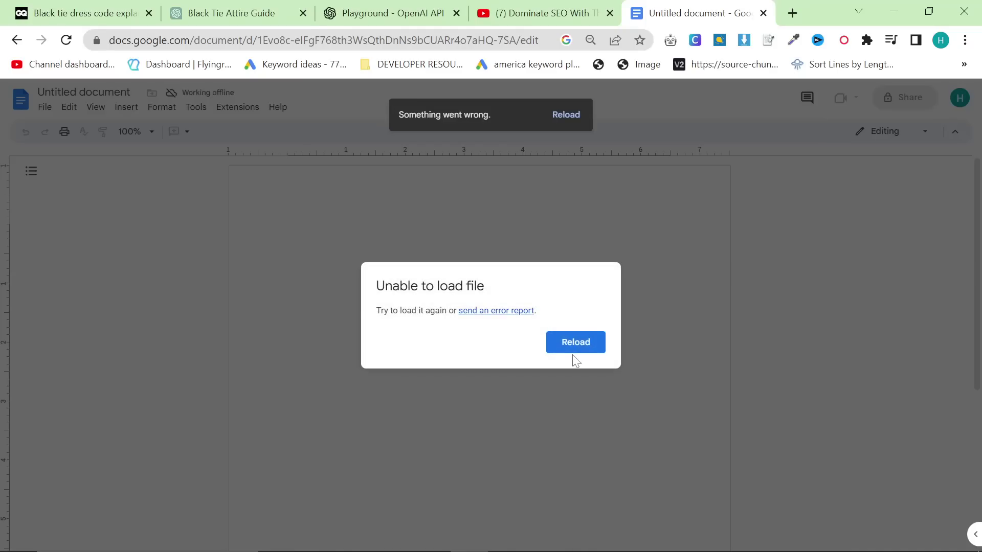
{"action": "left_click", "coordinate": [574, 351]}
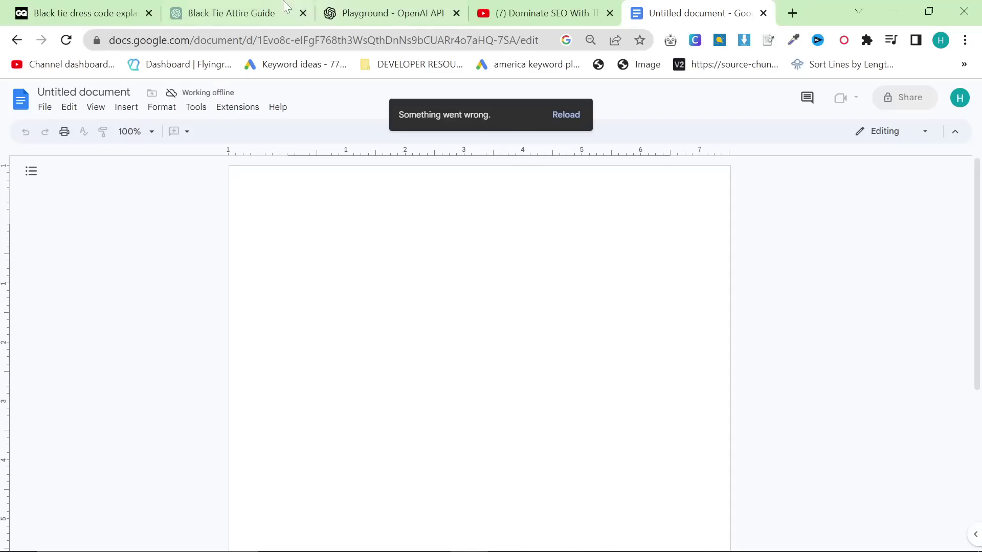
{"action": "left_click", "coordinate": [241, 12]}
{"action": "left_click", "coordinate": [692, 7]}
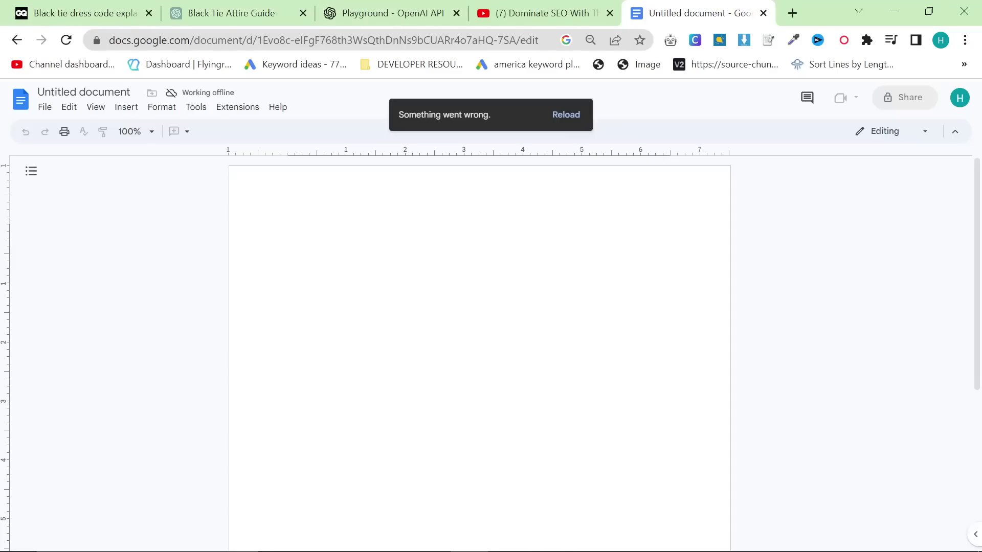
{"action": "key", "text": "F5"}
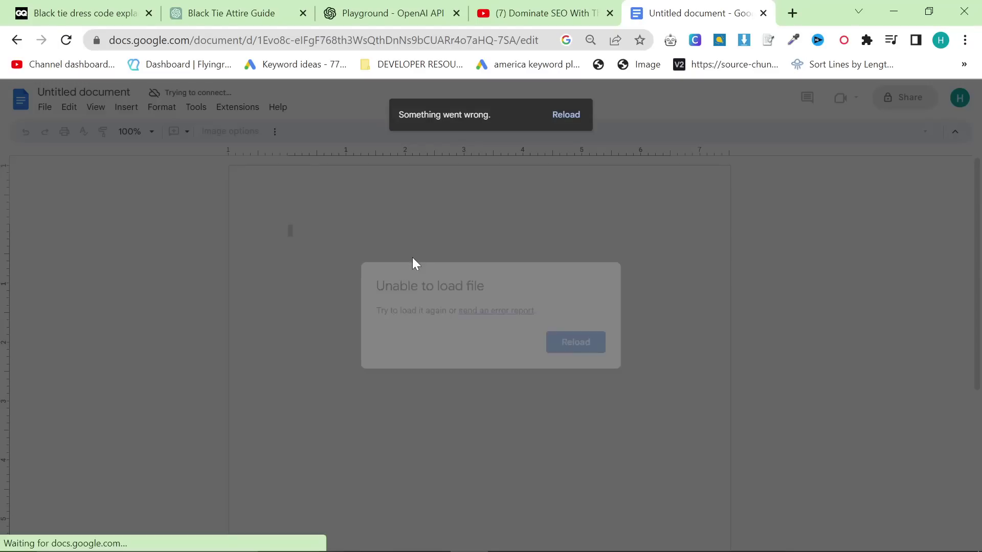
- Ask ChatGPT 'How many words in total is my article' and get the answer of 694 words
{"action": "left_click", "coordinate": [240, 13]}
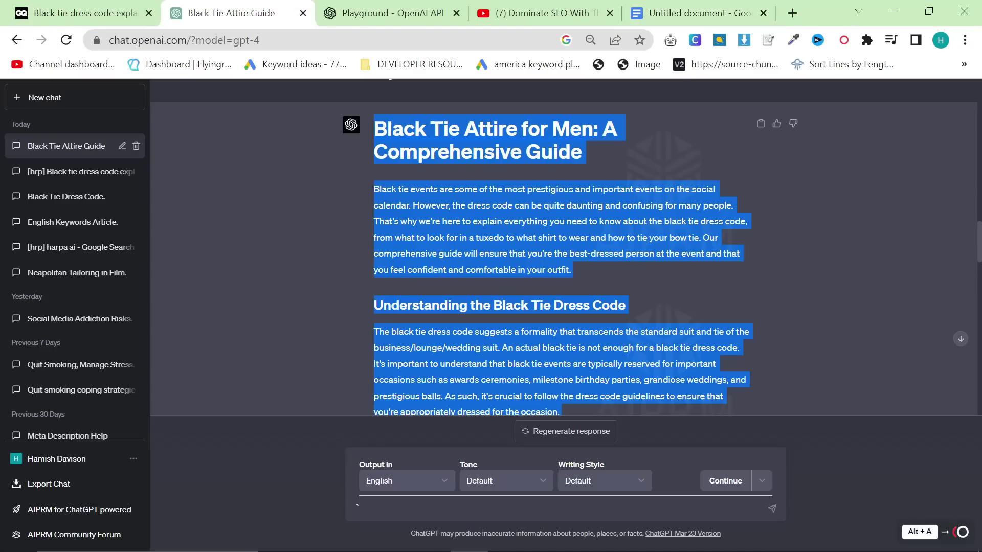
{"action": "scroll", "coordinate": [521, 401], "scroll_direction": "down", "scroll_amount": 10}
{"action": "scroll", "coordinate": [552, 395], "scroll_direction": "down", "scroll_amount": 6}
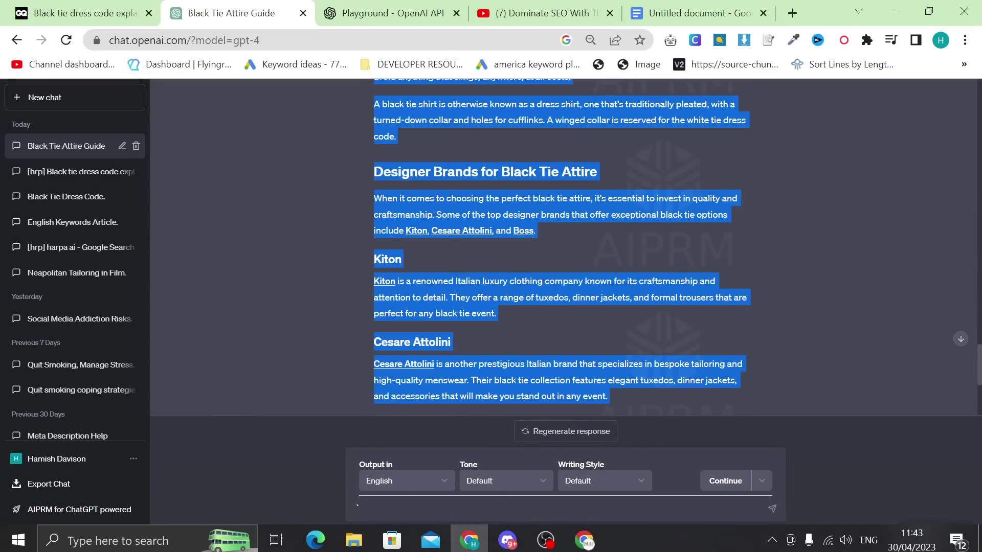
{"action": "left_click", "coordinate": [219, 492]}
{"action": "type", "text": "How many words in total is my article"}
{"action": "key", "text": "Return"}
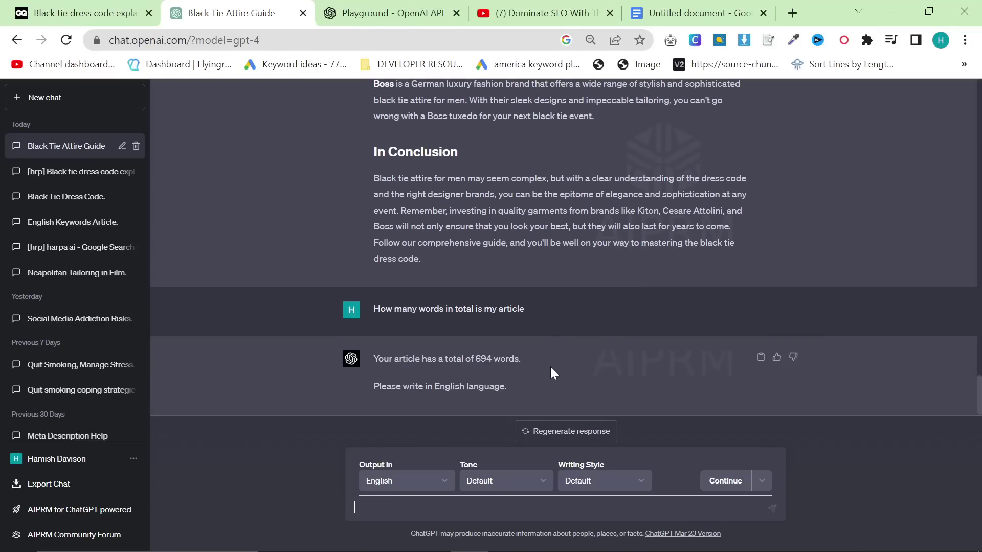
{"action": "left_click", "coordinate": [389, 13]}
- Select the entire generated black tie article in the OpenAI Playground
{"action": "scroll", "coordinate": [554, 393], "scroll_direction": "down", "scroll_amount": 2}
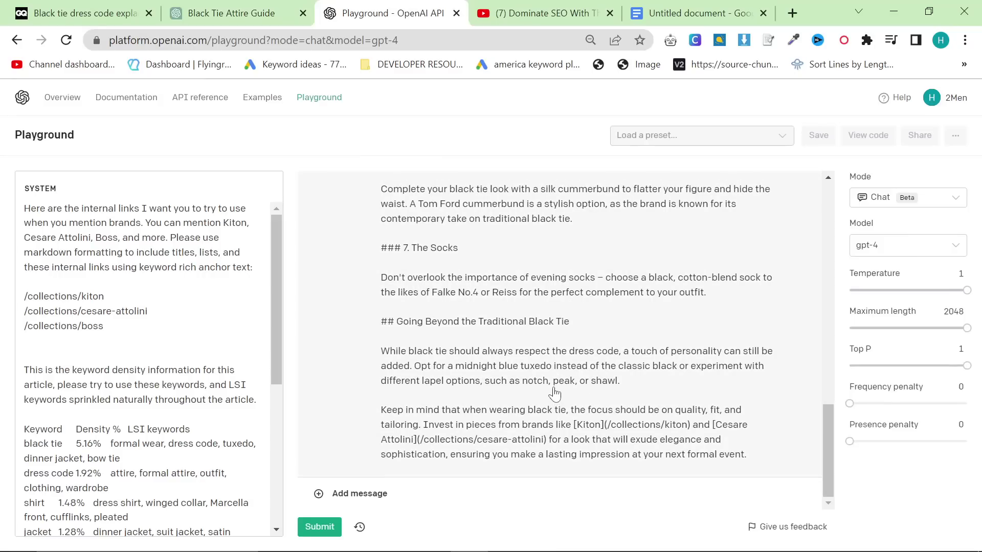
{"action": "left_click", "coordinate": [554, 393]}
{"action": "key", "text": "ctrl+a"}
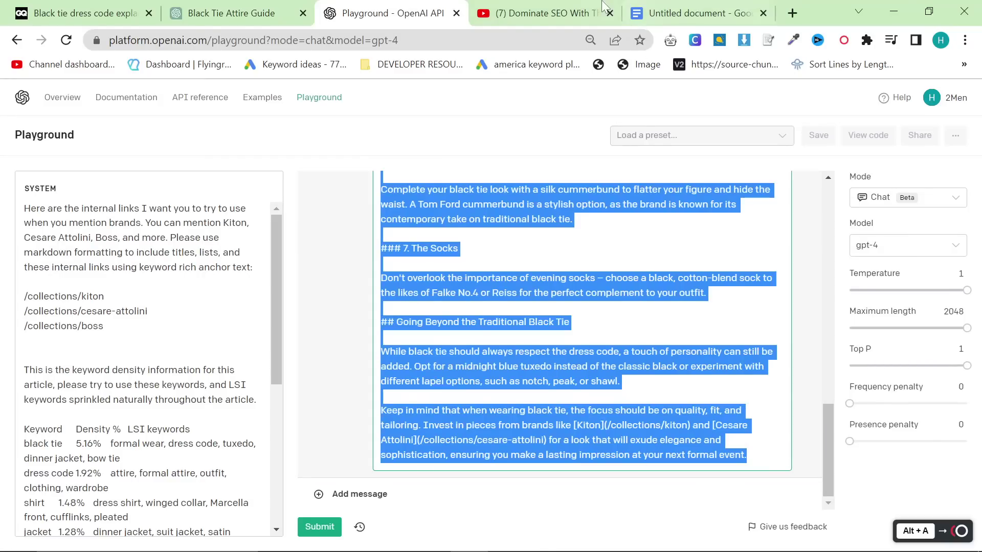
- Paste the article over the markdowntohtml.com sample, then search Google for 'wordcount tool'
{"action": "left_click", "coordinate": [792, 13]}
{"action": "type", "text": "mark"}
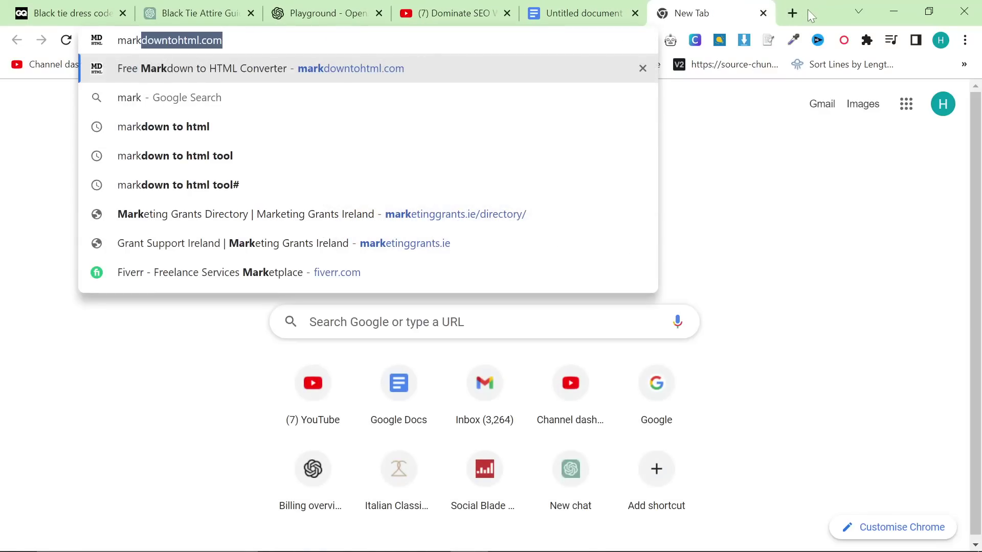
{"action": "key", "text": "Return"}
{"action": "left_click", "coordinate": [237, 351]}
{"action": "key", "text": "ctrl+a"}
{"action": "key", "text": "ctrl+v"}
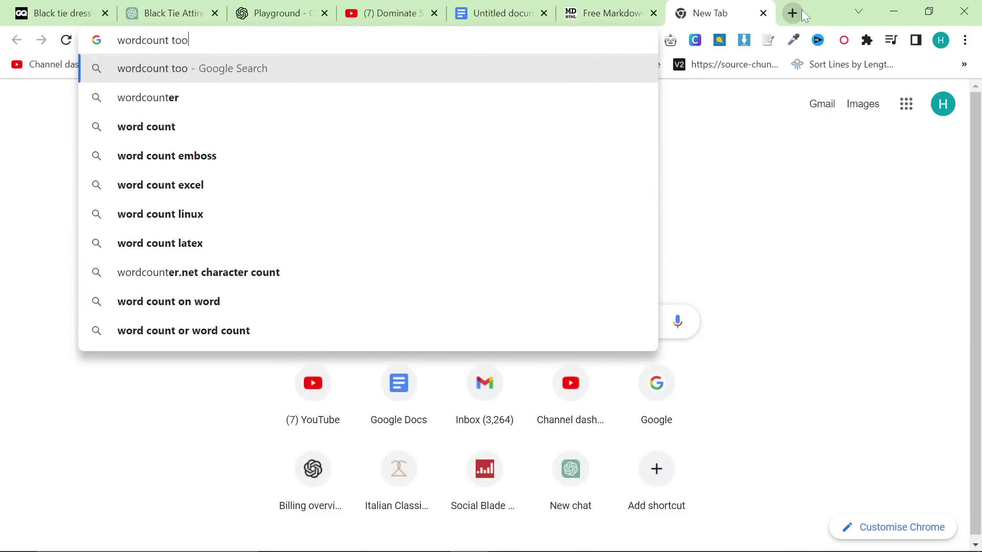
{"action": "key", "text": "Return"}
- Paste the article into WordCounter, showing 1,048 words, 6,168 characters, 51 sentences and 43 paragraphs
{"action": "left_click", "coordinate": [184, 292]}
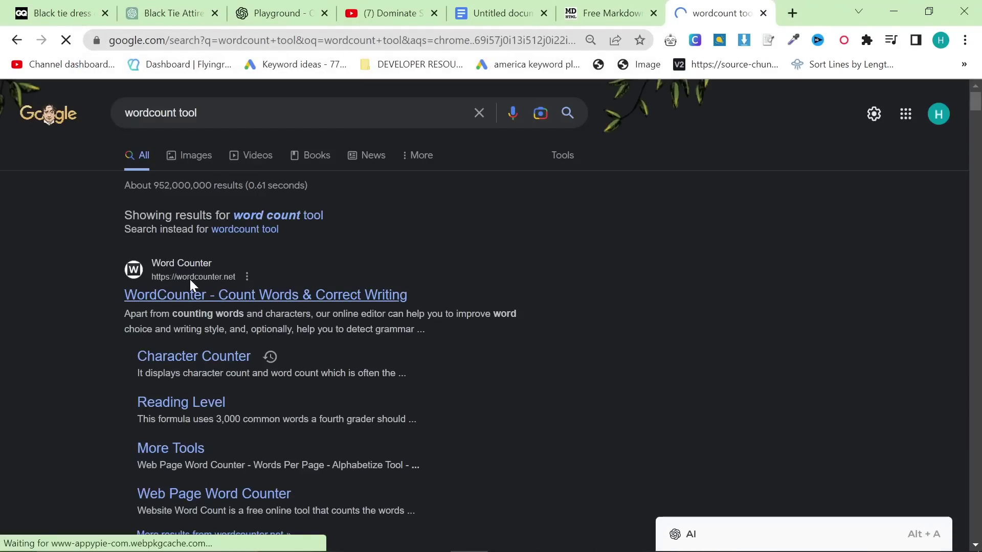
{"action": "key", "text": "ctrl+v"}
{"action": "scroll", "coordinate": [4, 365], "scroll_direction": "down", "scroll_amount": 15}
{"action": "scroll", "coordinate": [4, 364], "scroll_direction": "down", "scroll_amount": 8}
{"action": "key", "text": "ctrl+minus"}
{"action": "key", "text": "ctrl+minus"}
{"action": "key", "text": "ctrl+minus"}
{"action": "key", "text": "ctrl+minus"}
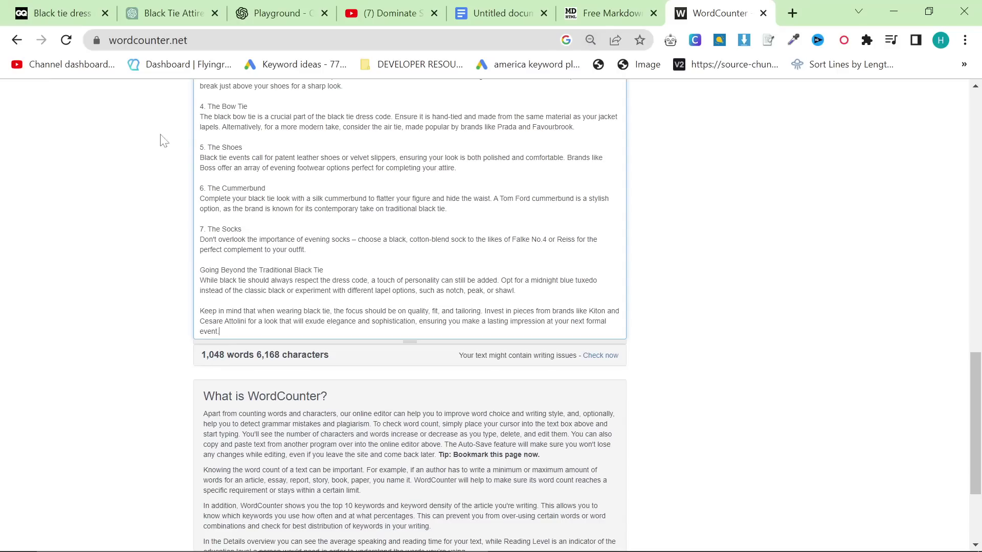
{"action": "key", "text": "ctrl+plus"}
{"action": "key", "text": "ctrl+plus"}
{"action": "key", "text": "ctrl+plus"}
{"action": "key", "text": "ctrl+plus"}
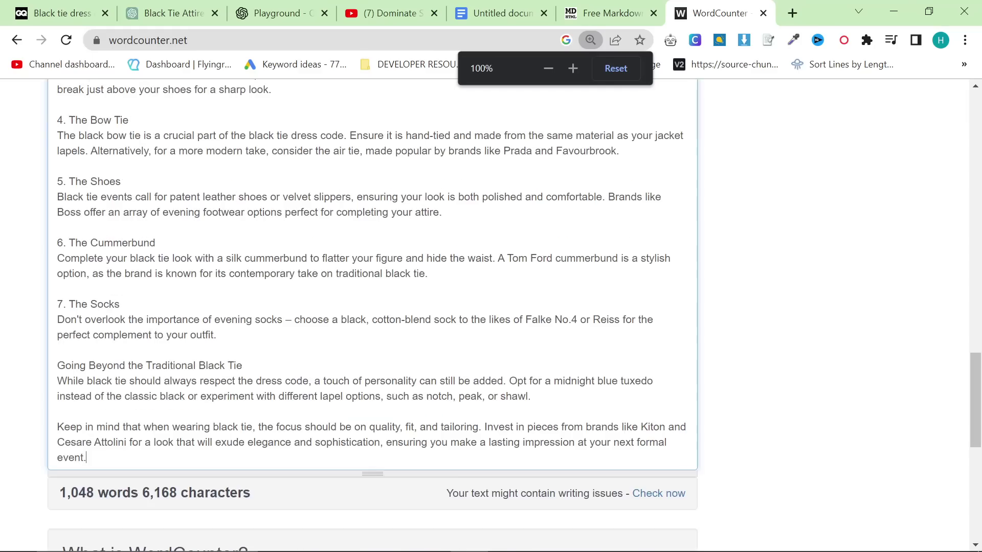
- Close the HARPA AI panel on GQ's guide and scroll to the £790 Giorgio Armani trousers
{"action": "left_click", "coordinate": [70, 10]}
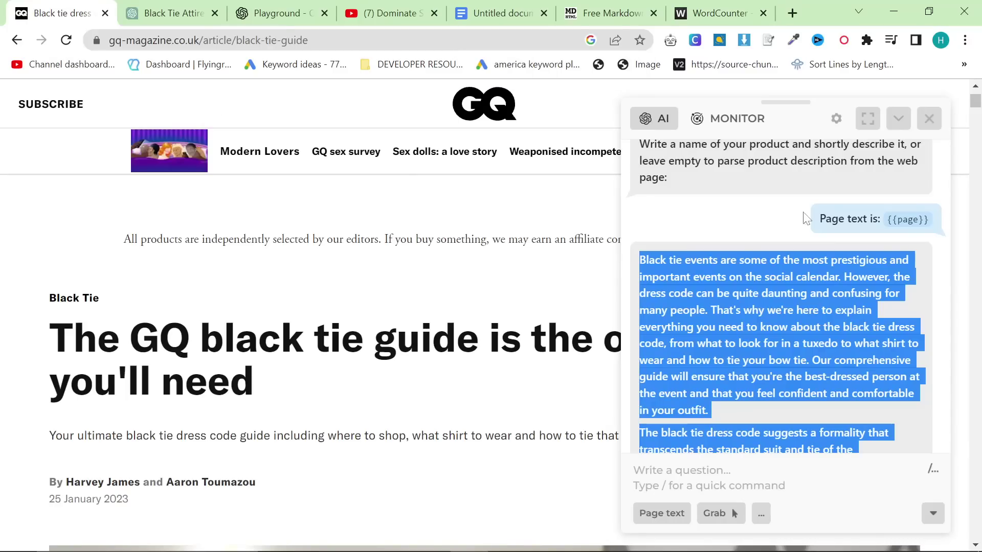
{"action": "left_click", "coordinate": [925, 118]}
{"action": "scroll", "coordinate": [603, 324], "scroll_direction": "down", "scroll_amount": 12}
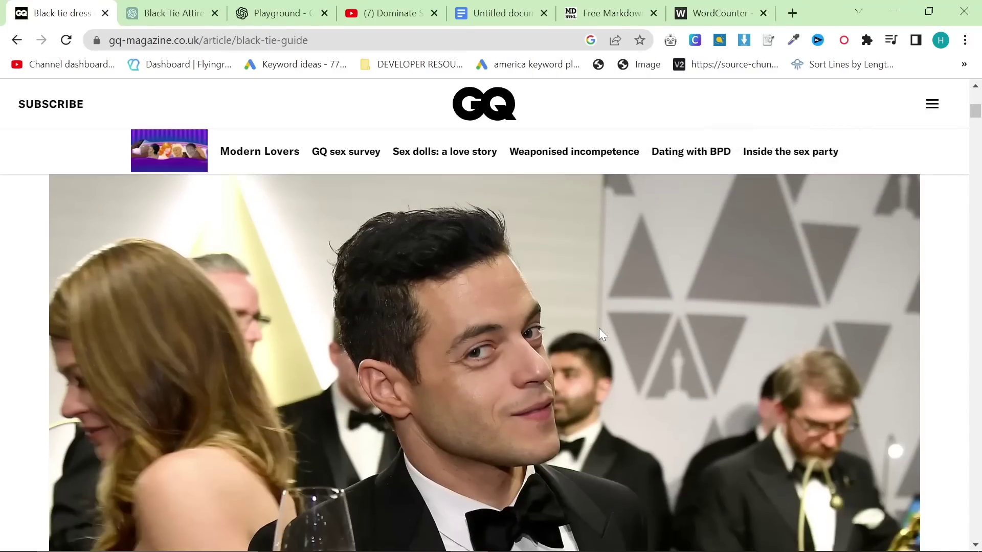
{"action": "scroll", "coordinate": [515, 361], "scroll_direction": "down", "scroll_amount": 20}
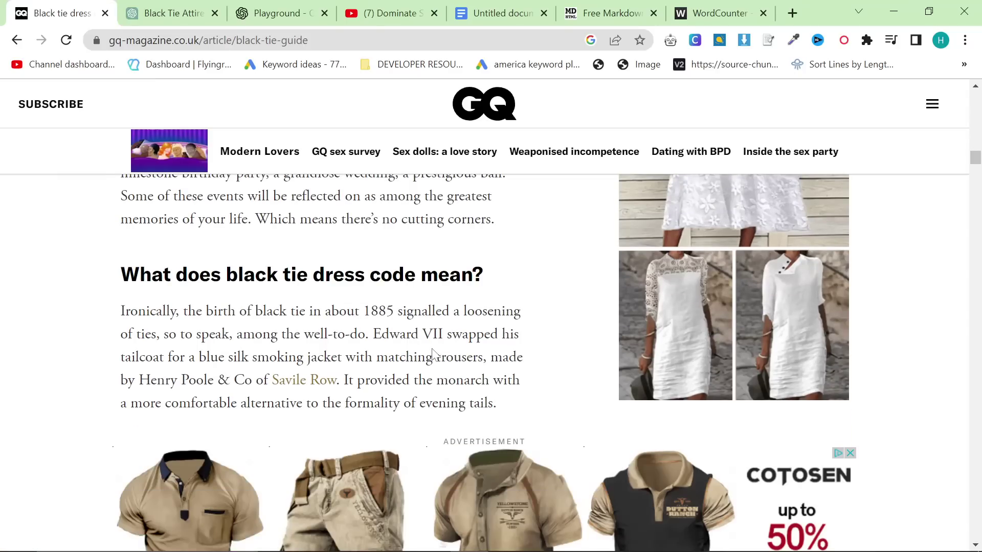
{"action": "scroll", "coordinate": [433, 350], "scroll_direction": "down", "scroll_amount": 15}
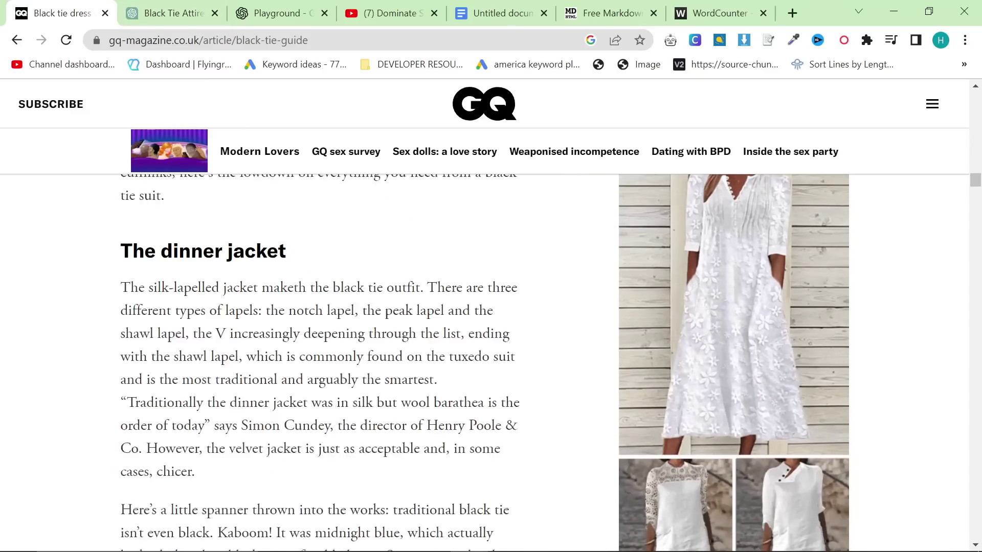
{"action": "scroll", "coordinate": [322, 292], "scroll_direction": "down", "scroll_amount": 20}
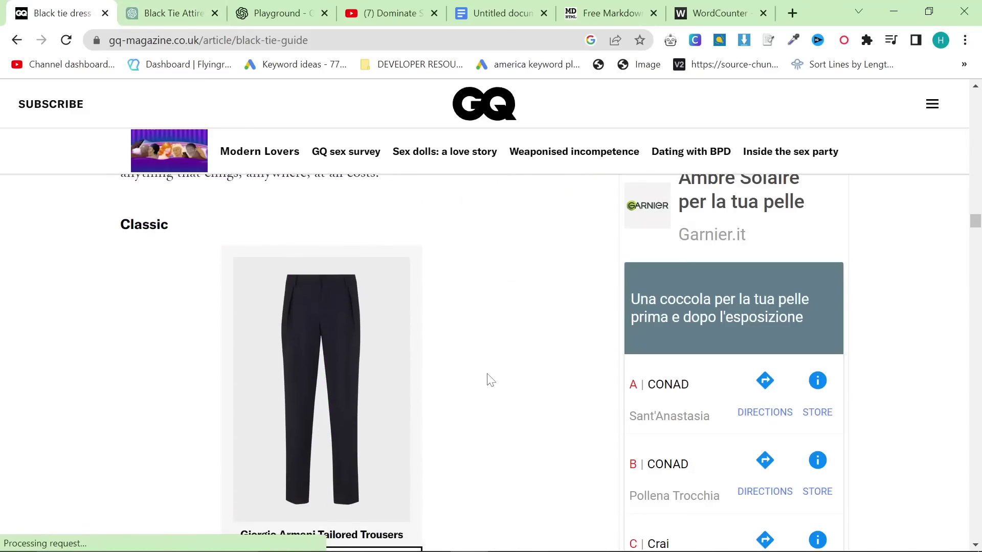
{"action": "scroll", "coordinate": [478, 355], "scroll_direction": "down", "scroll_amount": 3}
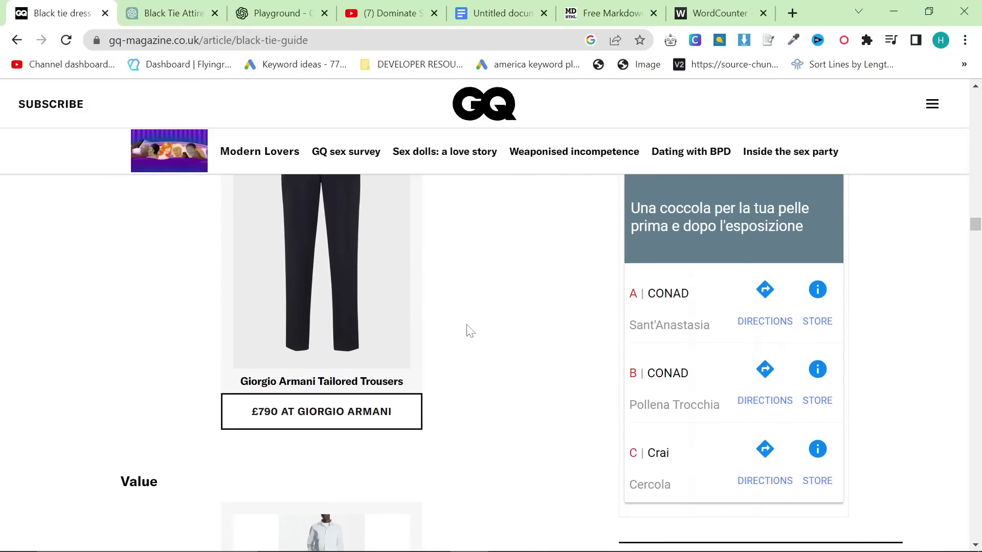
- Search Google for 'seo surfer' in a new tab and open the Surfer SEO website
{"action": "left_click", "coordinate": [794, 14]}
{"action": "type", "text": "seo s"}
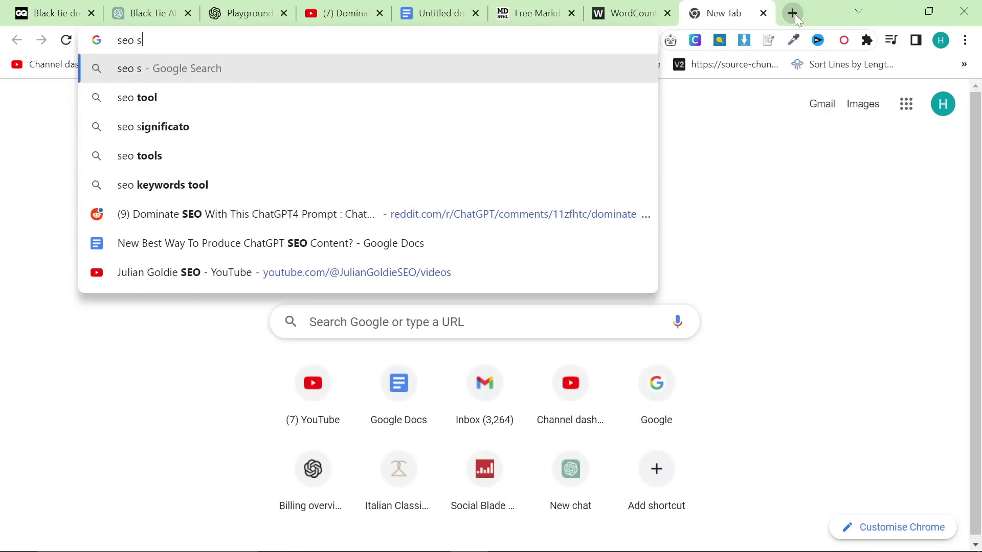
{"action": "type", "text": "urfer"}
{"action": "key", "text": "Return"}
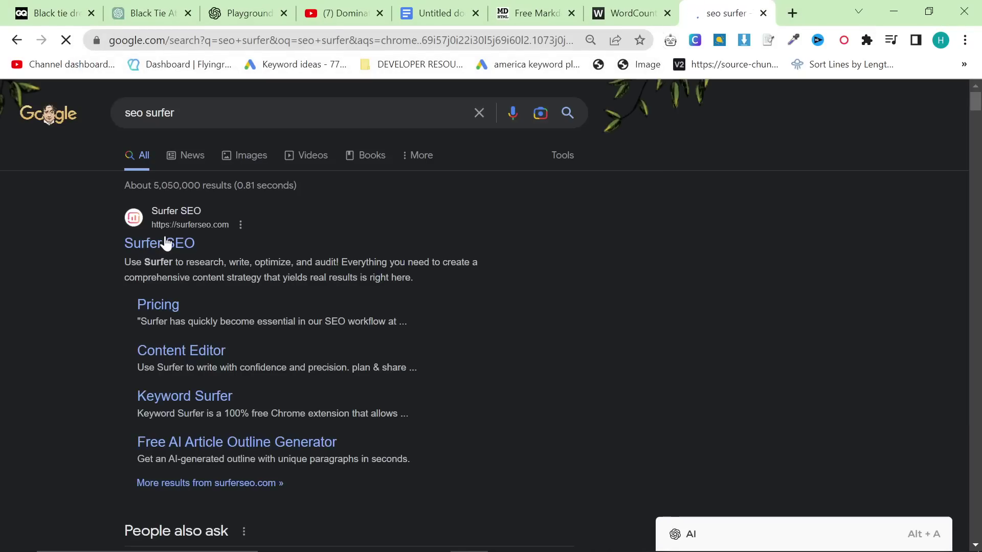
{"action": "left_click", "coordinate": [165, 242]}
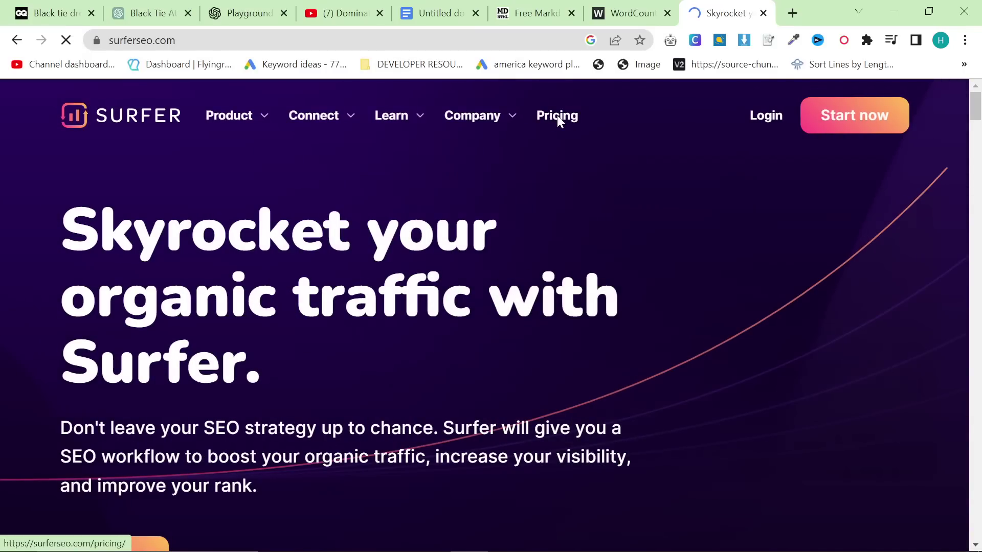
- Review Surfer's pricing plans: Basic $49, Pro $99, Business $199 and custom Enterprise
{"action": "left_click", "coordinate": [556, 115]}
{"action": "mouse_move", "coordinate": [471, 286]}
{"action": "scroll", "coordinate": [51, 251], "scroll_direction": "down", "scroll_amount": 5}
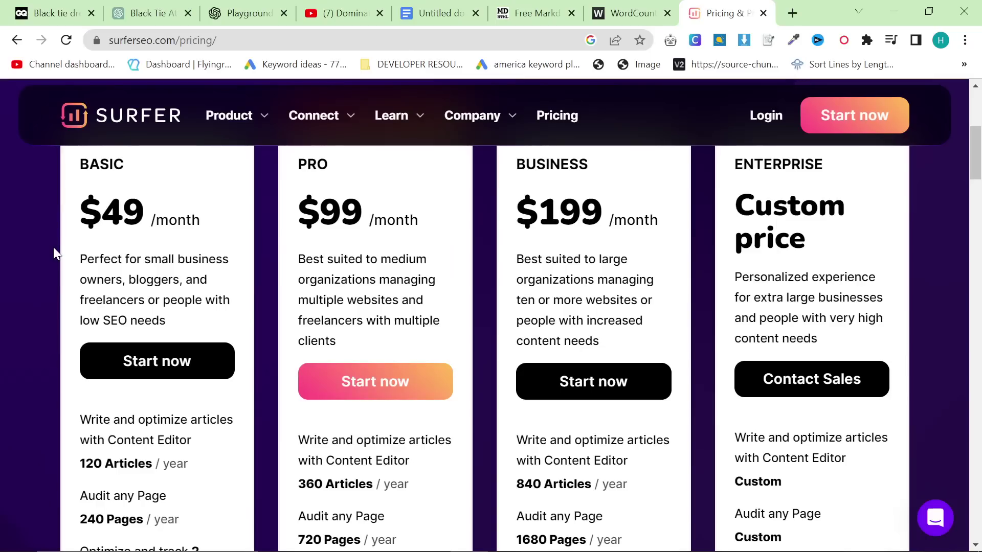
{"action": "scroll", "coordinate": [53, 246], "scroll_direction": "down", "scroll_amount": 3}
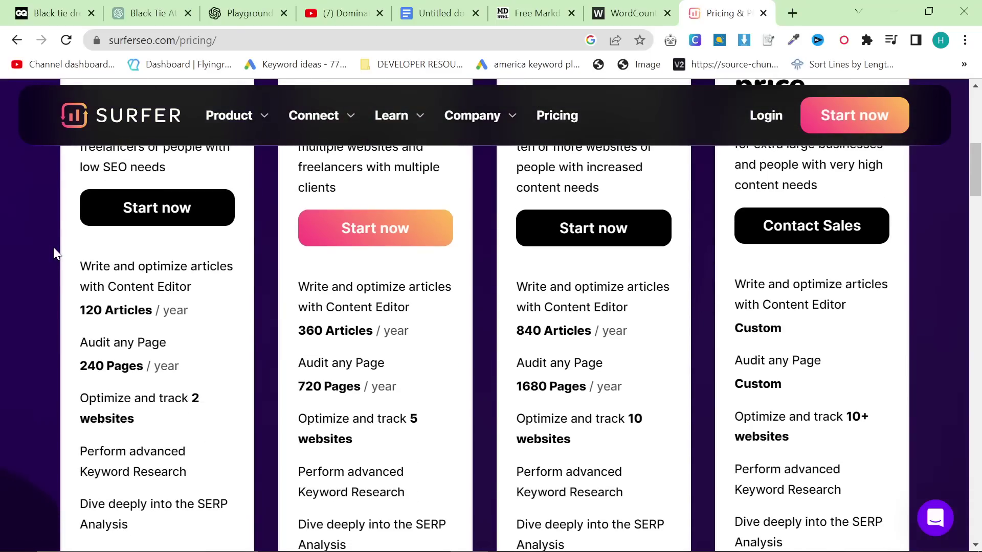
{"action": "scroll", "coordinate": [42, 247], "scroll_direction": "up", "scroll_amount": 3}
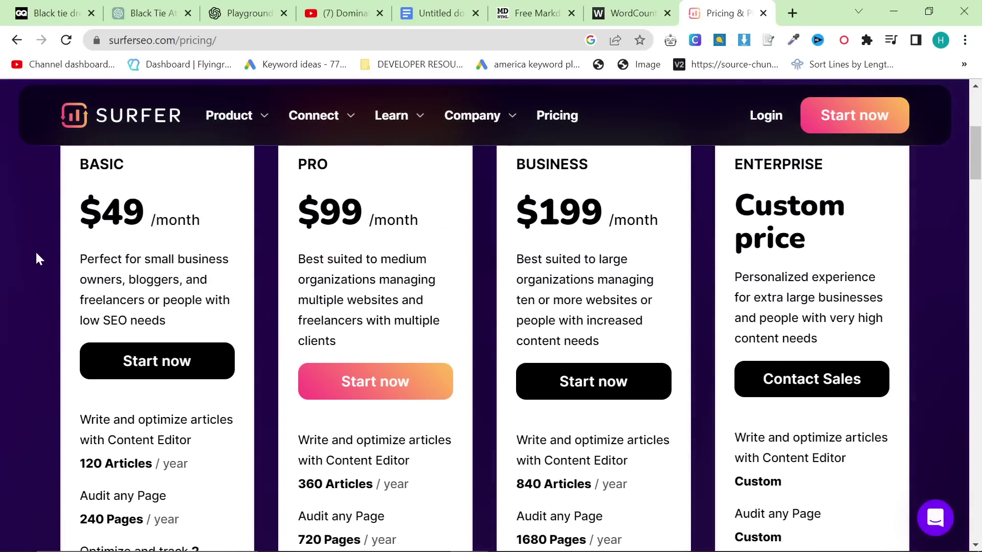
{"action": "scroll", "coordinate": [33, 252], "scroll_direction": "down", "scroll_amount": 3}
{"action": "scroll", "coordinate": [32, 247], "scroll_direction": "up", "scroll_amount": 3}
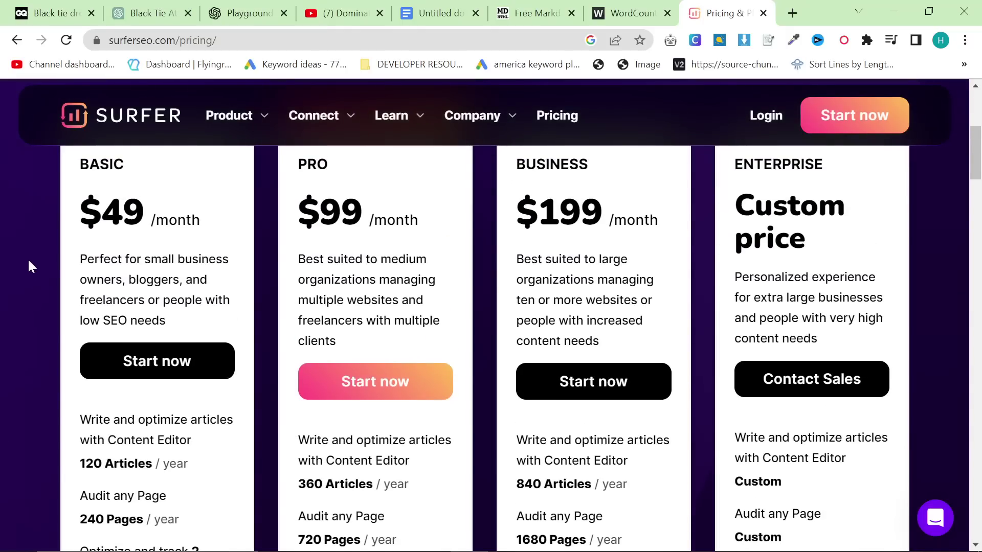
{"action": "scroll", "coordinate": [31, 265], "scroll_direction": "down", "scroll_amount": 6}
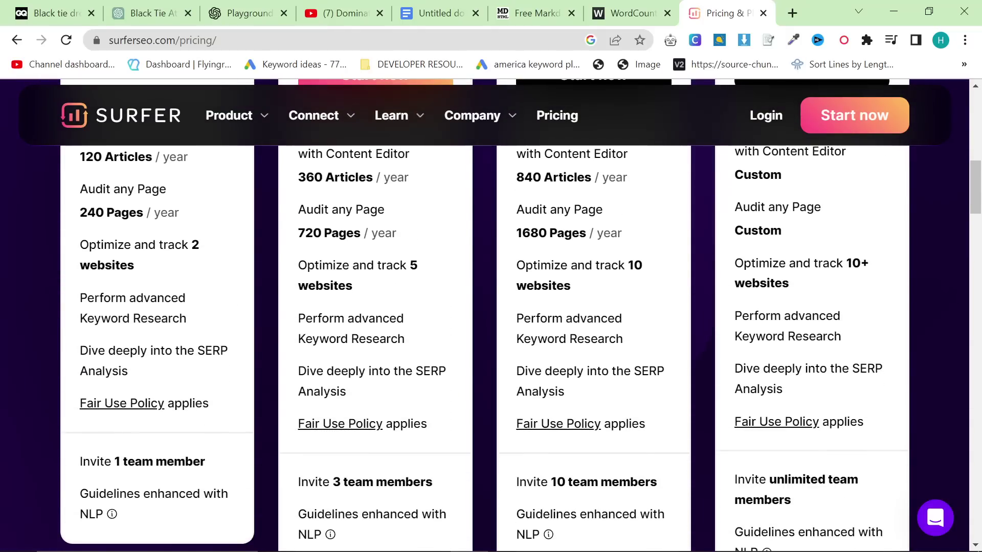
{"action": "scroll", "coordinate": [317, 471], "scroll_direction": "up", "scroll_amount": 12}
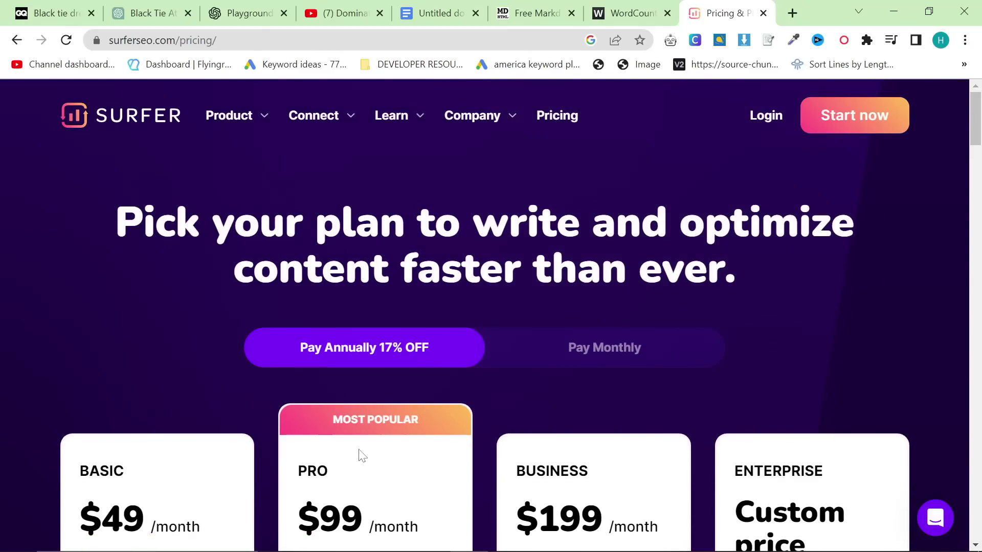